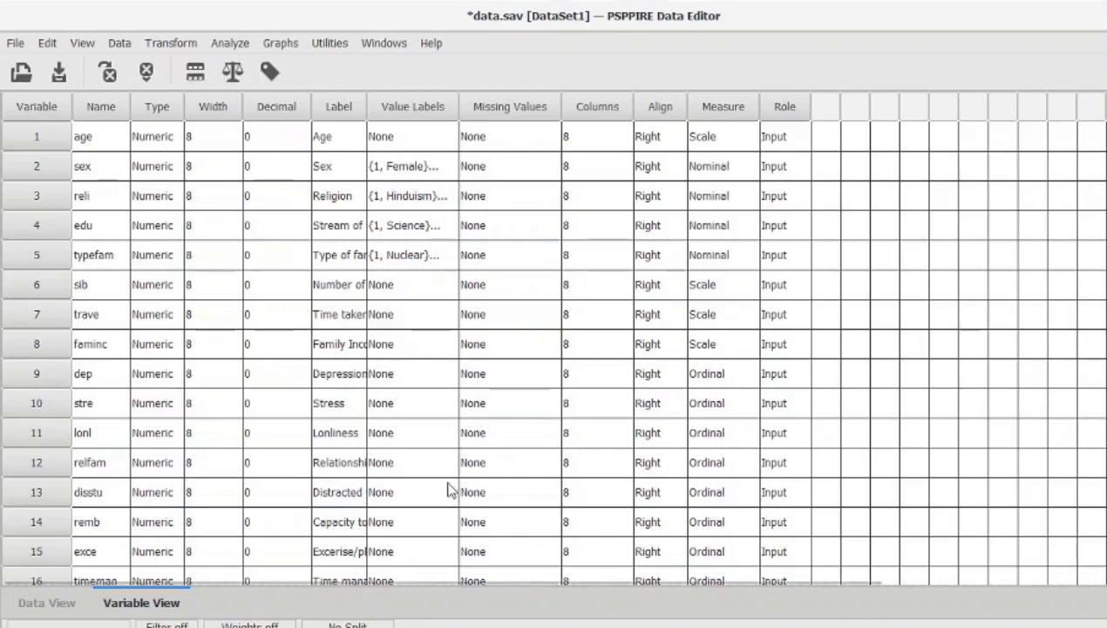
Step: Show the case data and look through the recorded ages and other values
{"action": "left_click", "coordinate": [21, 610]}
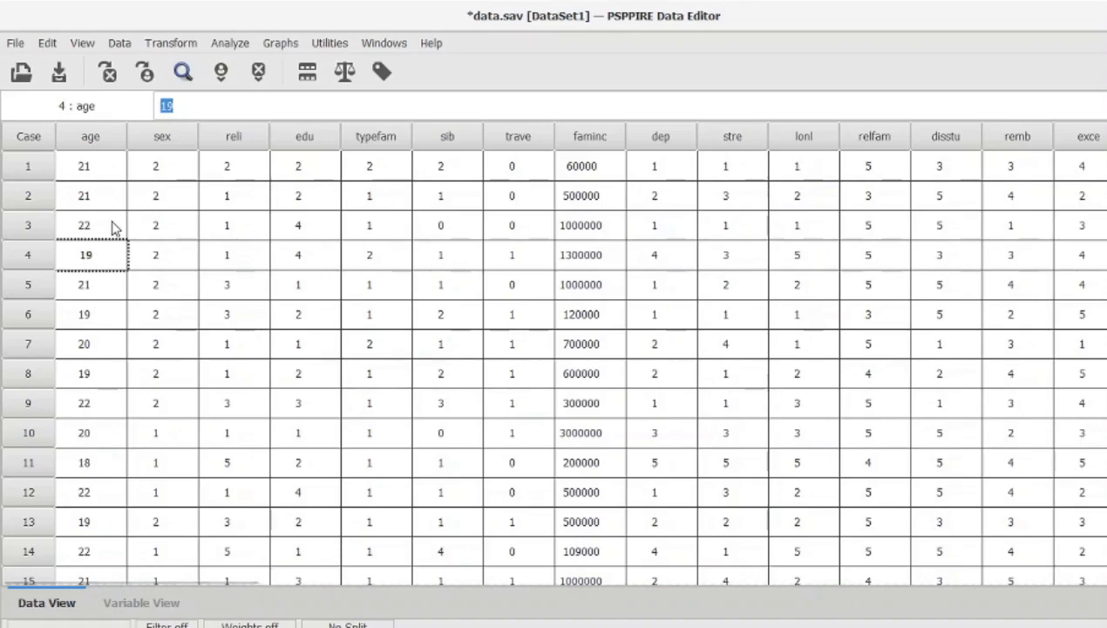
{"action": "scroll", "coordinate": [112, 225], "scroll_direction": "down", "scroll_amount": 5}
{"action": "scroll", "coordinate": [111, 225], "scroll_direction": "down", "scroll_amount": 6}
{"action": "scroll", "coordinate": [111, 225], "scroll_direction": "up", "scroll_amount": 11}
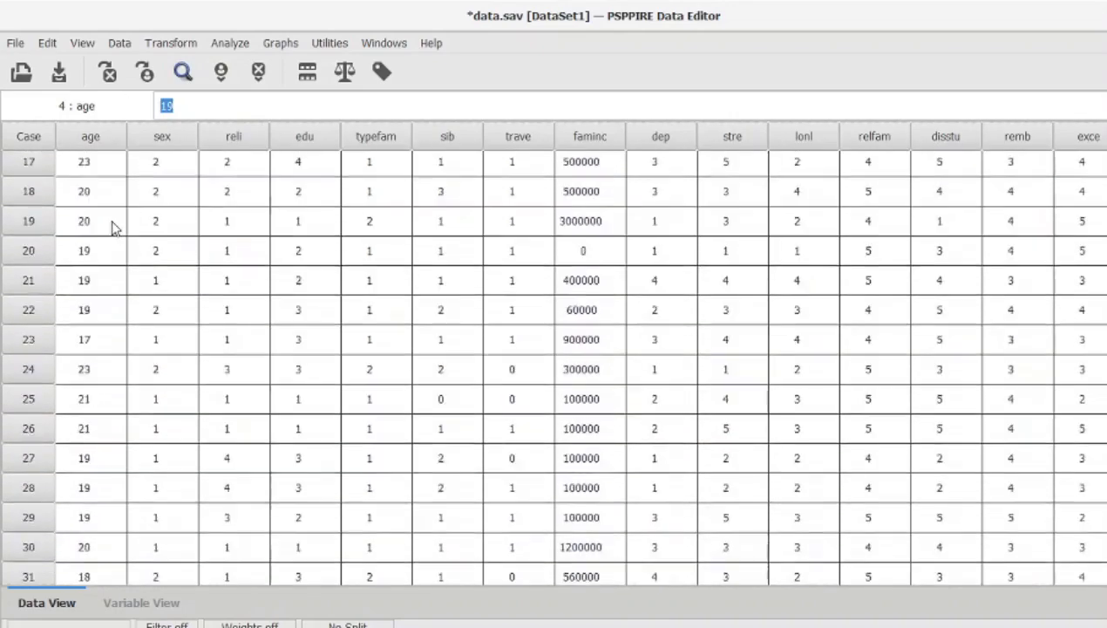
{"action": "scroll", "coordinate": [112, 227], "scroll_direction": "down", "scroll_amount": 20}
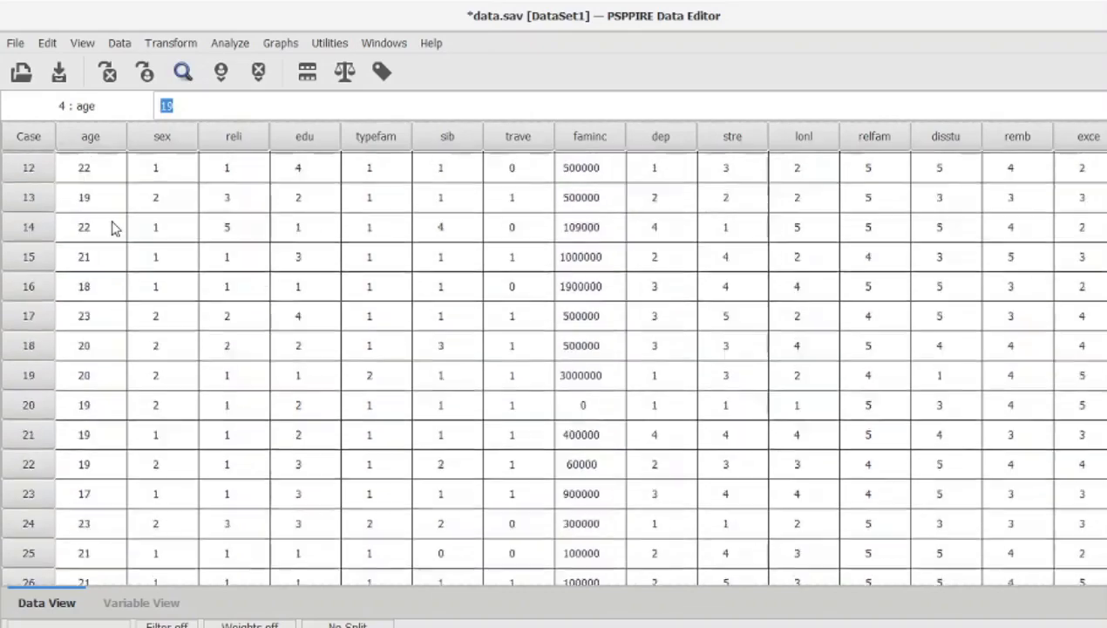
{"action": "scroll", "coordinate": [112, 228], "scroll_direction": "up", "scroll_amount": 20}
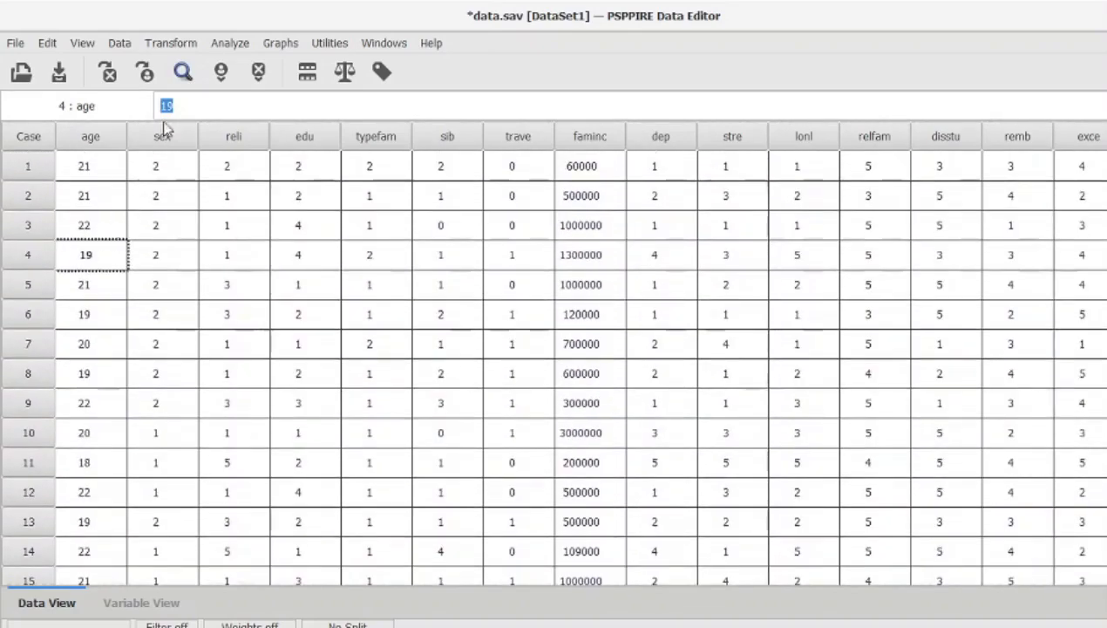
Step: Set up a Frequencies analysis with Age as the variable
{"action": "left_click", "coordinate": [218, 53]}
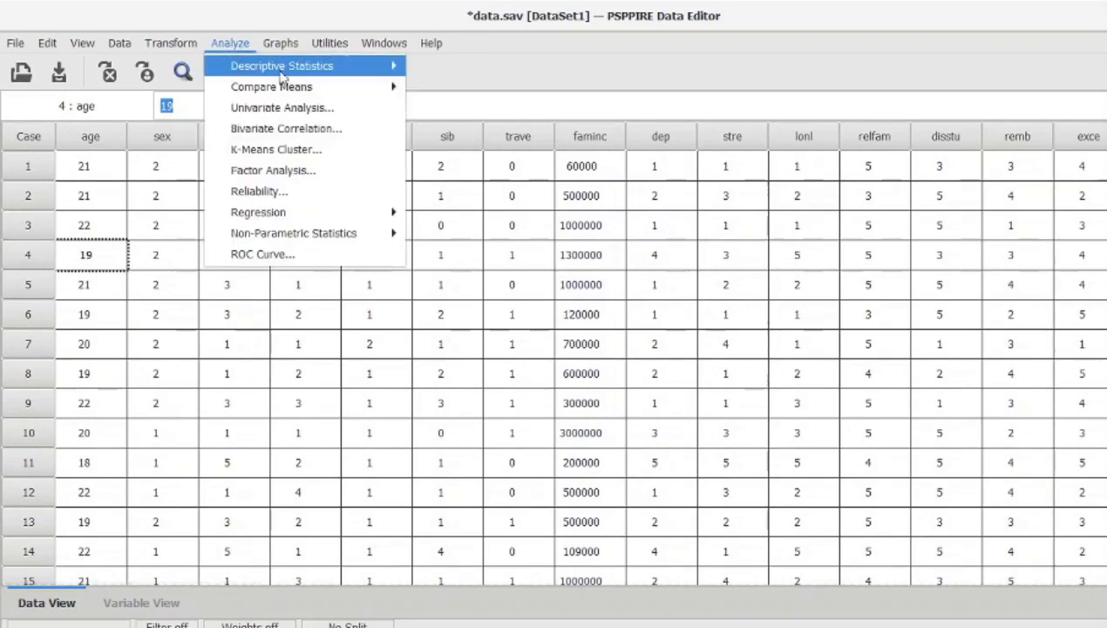
{"action": "mouse_move", "coordinate": [284, 74]}
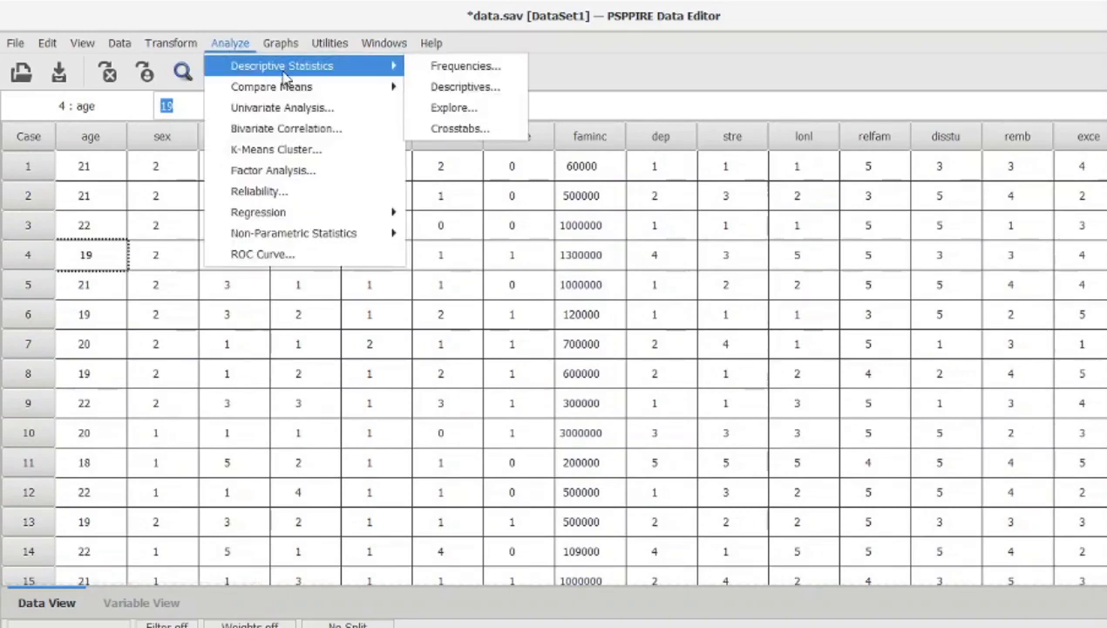
{"action": "left_click", "coordinate": [444, 68]}
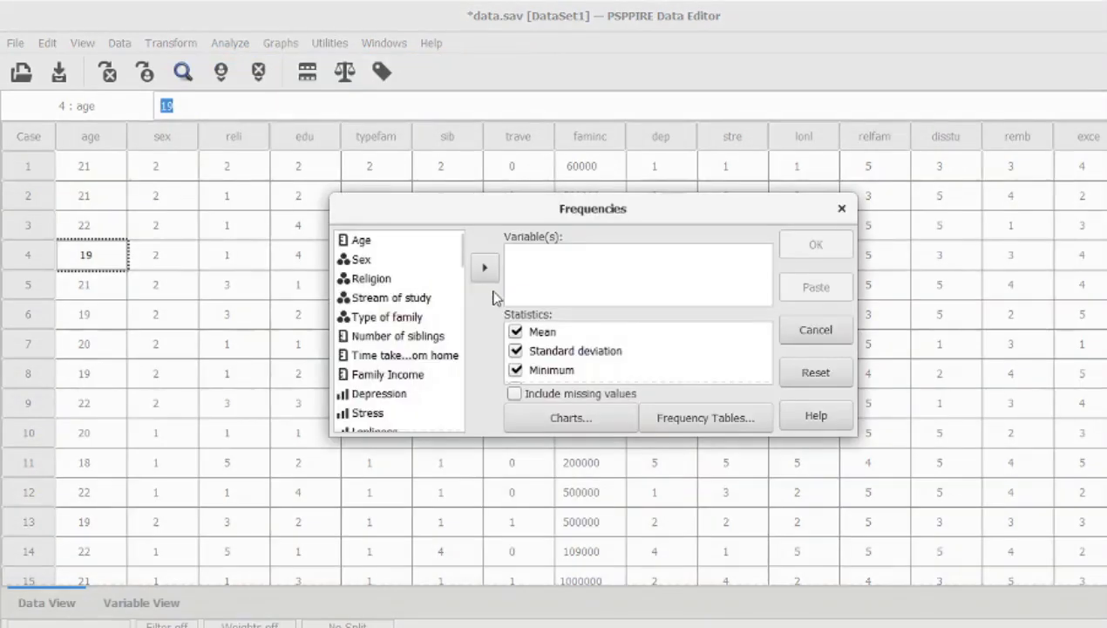
{"action": "left_click", "coordinate": [357, 241]}
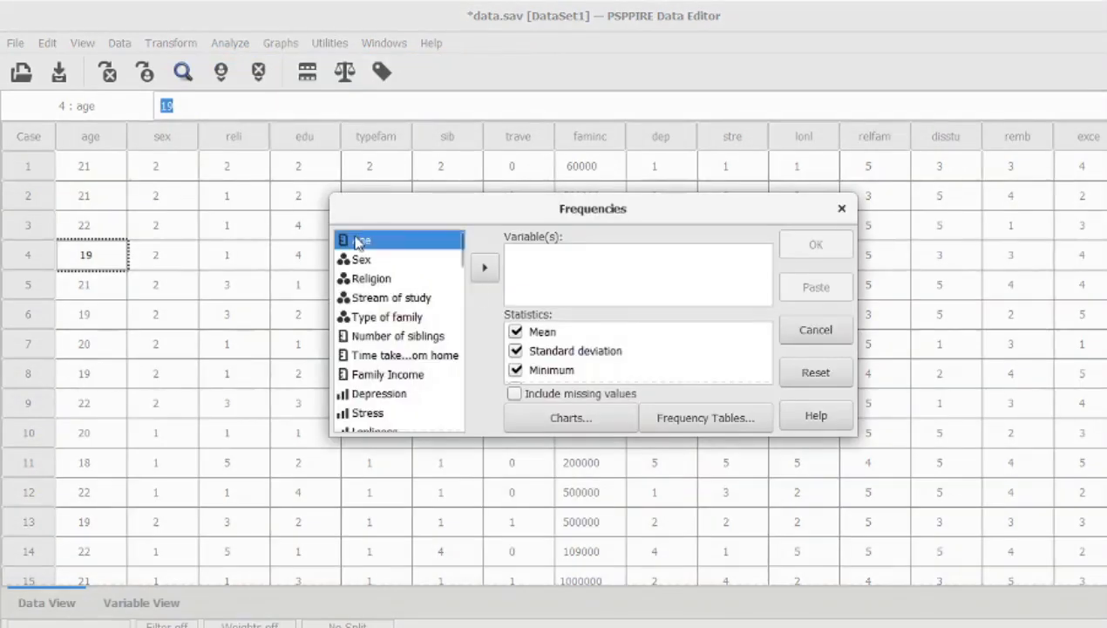
{"action": "left_click", "coordinate": [485, 267]}
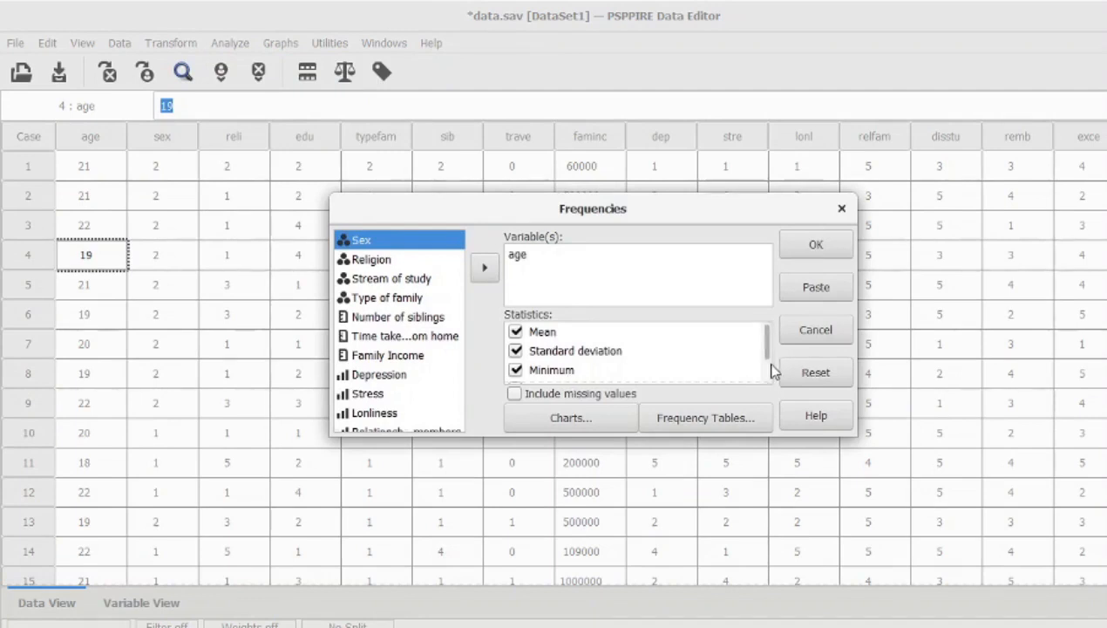
Step: Review the available statistics and run the frequency analysis with mean, standard deviation, minimum and maximum selected
{"action": "scroll", "coordinate": [771, 371], "scroll_direction": "down", "scroll_amount": 2}
{"action": "scroll", "coordinate": [770, 372], "scroll_direction": "down", "scroll_amount": 3}
{"action": "scroll", "coordinate": [771, 371], "scroll_direction": "up", "scroll_amount": 5}
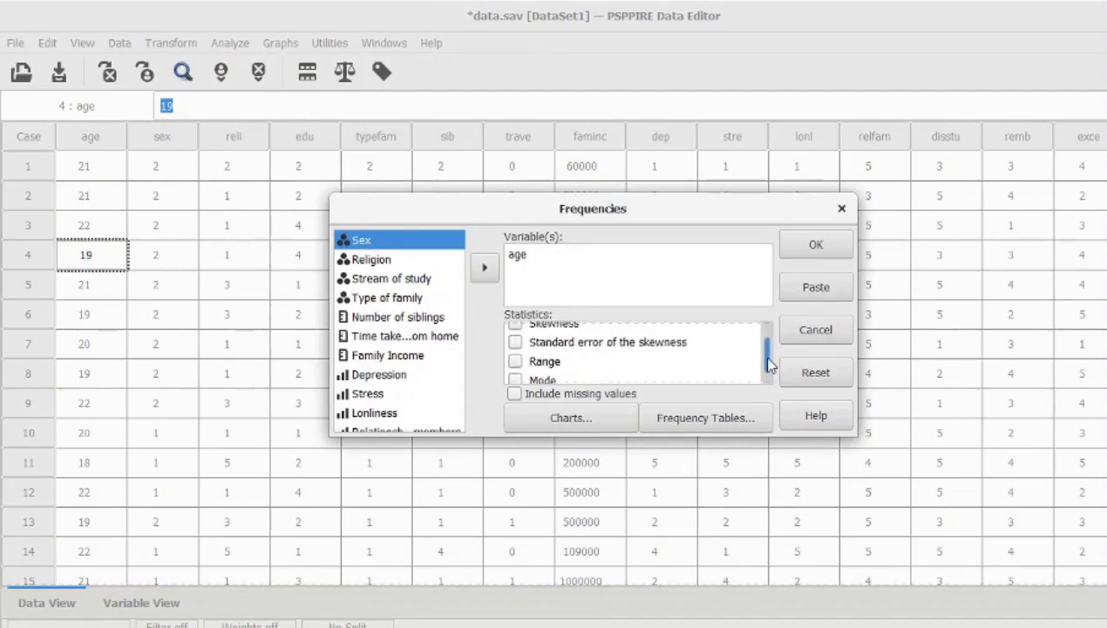
{"action": "scroll", "coordinate": [770, 355], "scroll_direction": "up", "scroll_amount": 2}
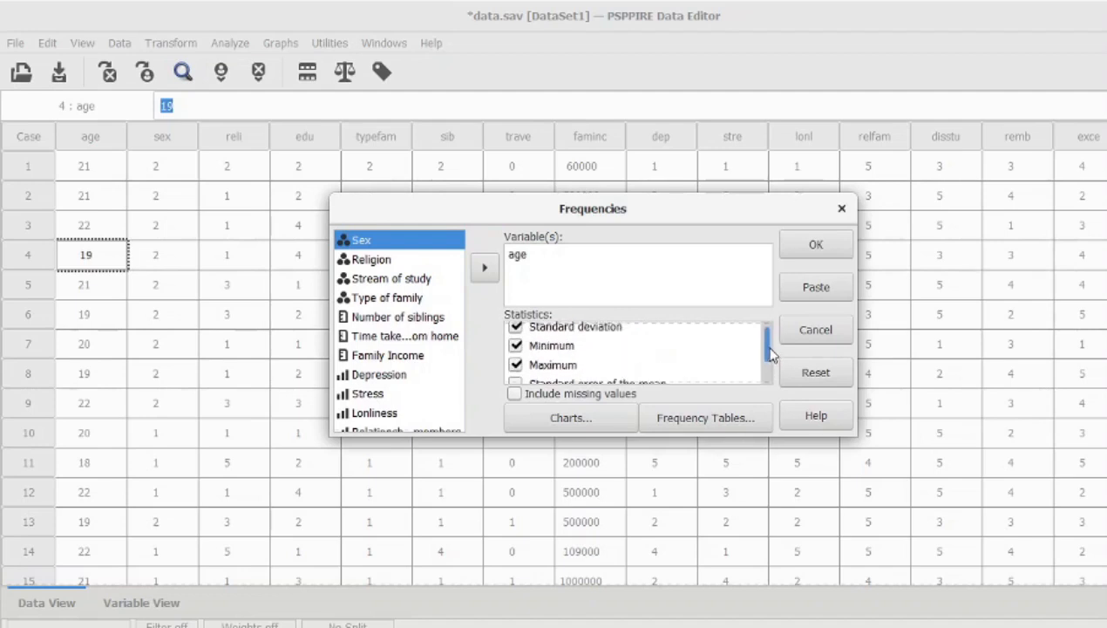
{"action": "scroll", "coordinate": [772, 350], "scroll_direction": "down", "scroll_amount": 1}
{"action": "scroll", "coordinate": [772, 351], "scroll_direction": "up", "scroll_amount": 1}
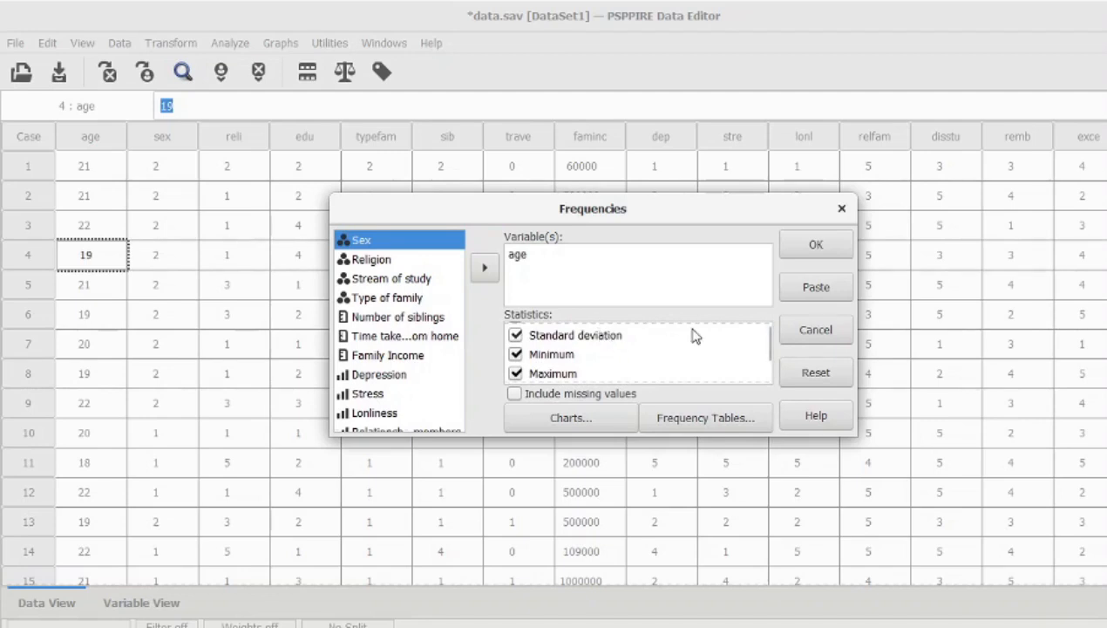
{"action": "left_click", "coordinate": [839, 254]}
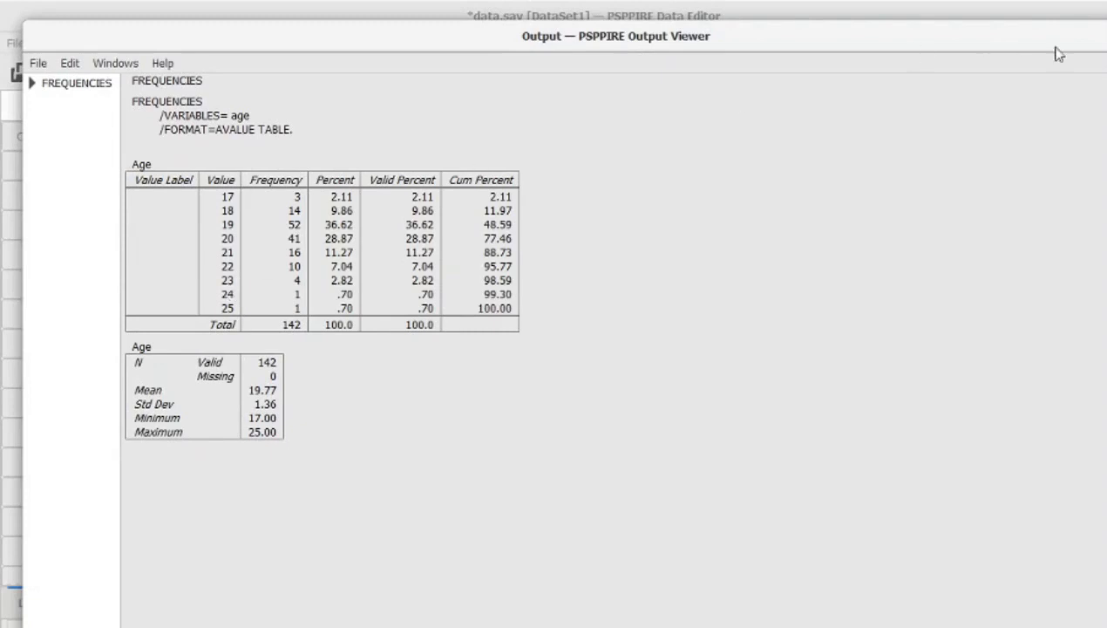
Step: Examine the Age frequency table in the Output Viewer and return to the Data Editor
{"action": "left_click", "coordinate": [1104, 37]}
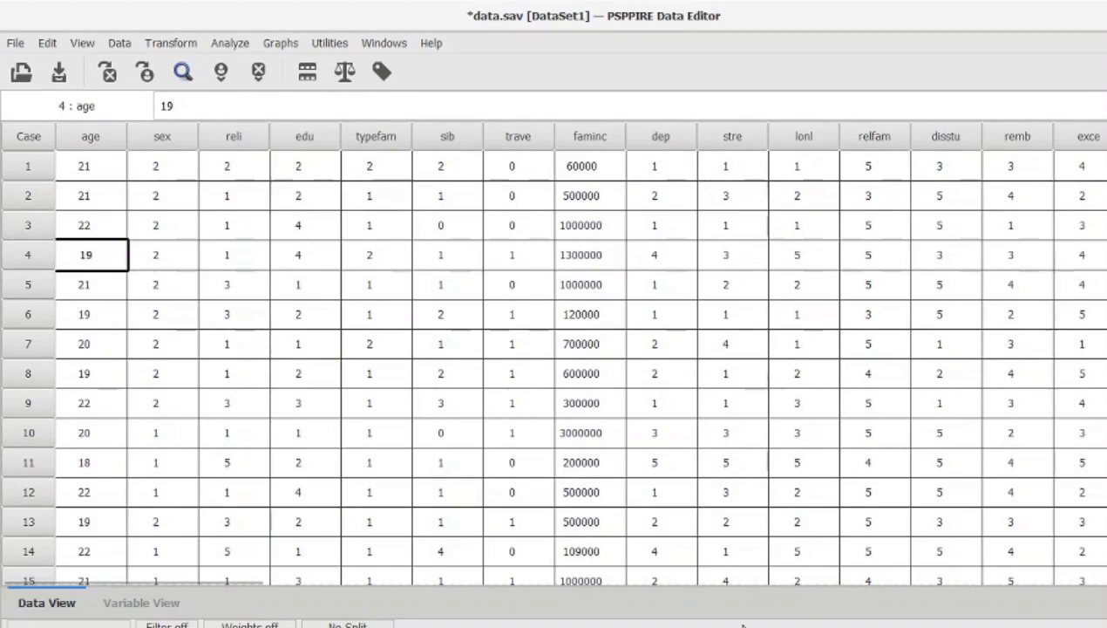
{"action": "mouse_move", "coordinate": [745, 627]}
{"action": "left_click", "coordinate": [838, 575]}
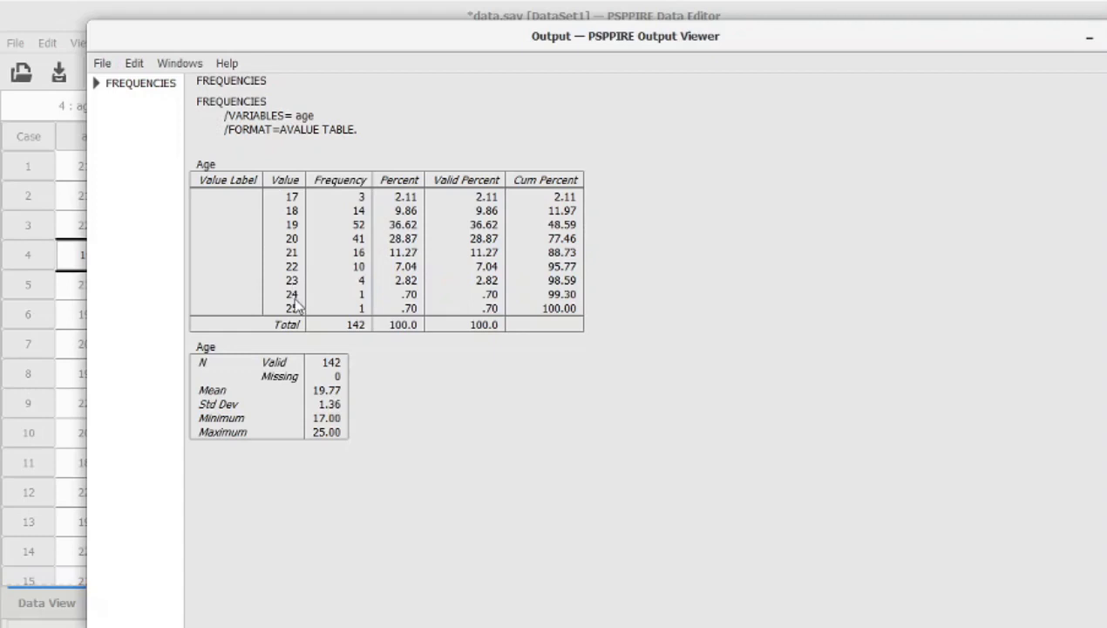
{"action": "left_click", "coordinate": [1087, 44]}
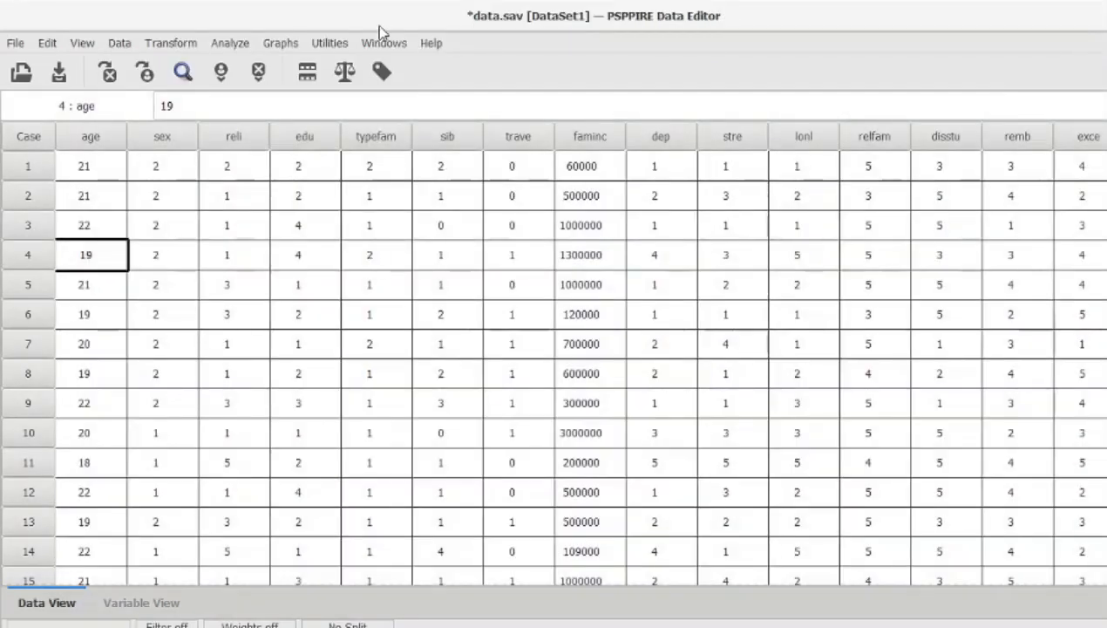
Step: Start Recode into Different Variables with age as the source variable and select its entry
{"action": "left_click", "coordinate": [195, 52]}
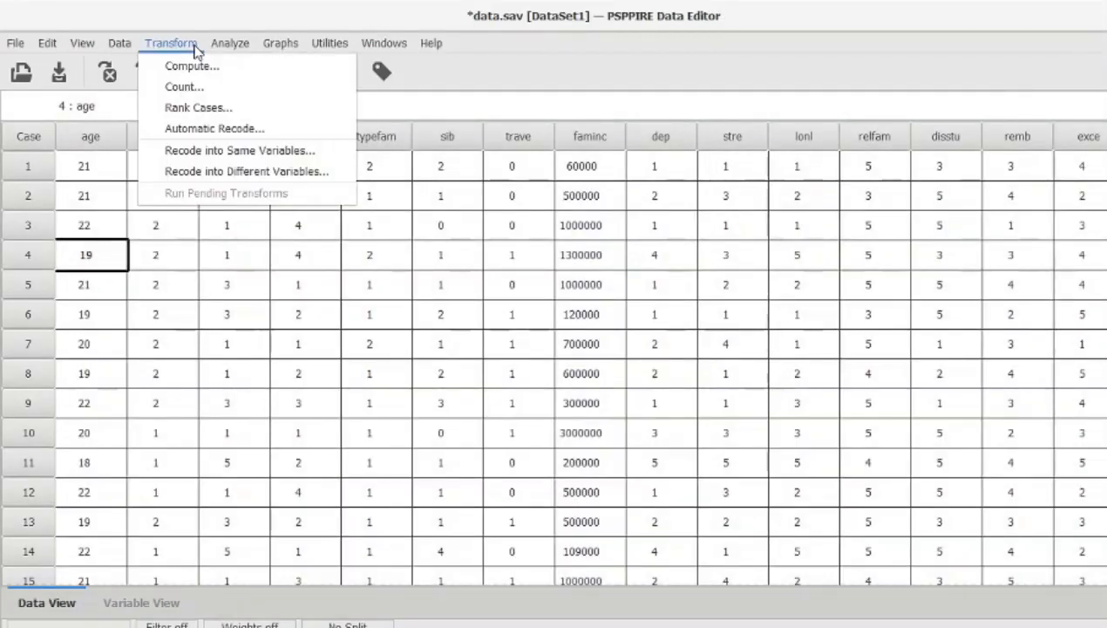
{"action": "left_click", "coordinate": [207, 172]}
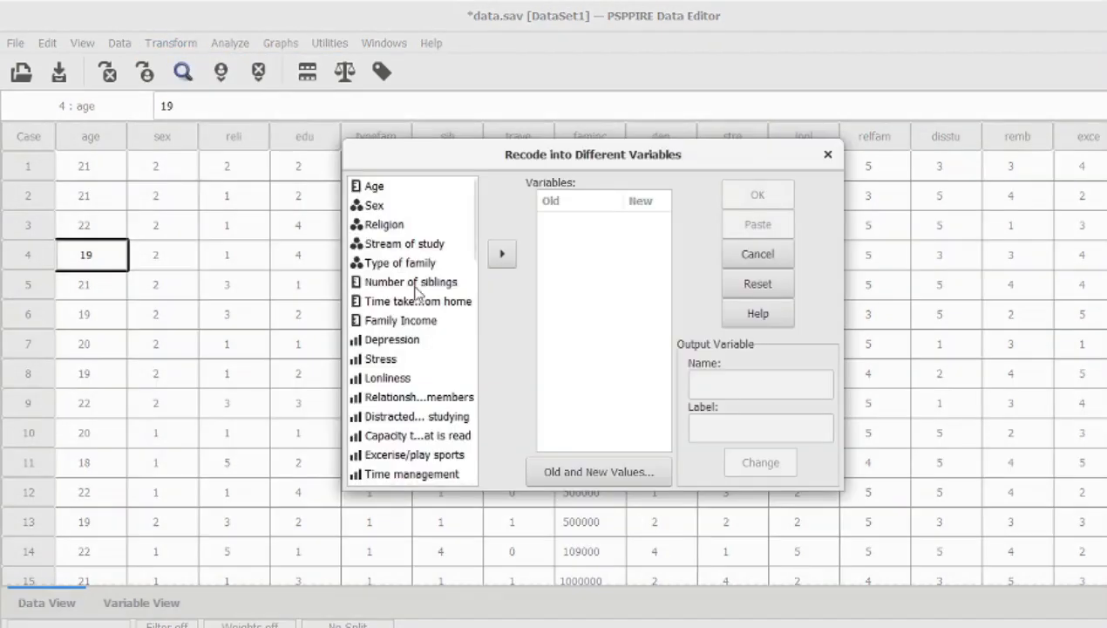
{"action": "left_click", "coordinate": [375, 187]}
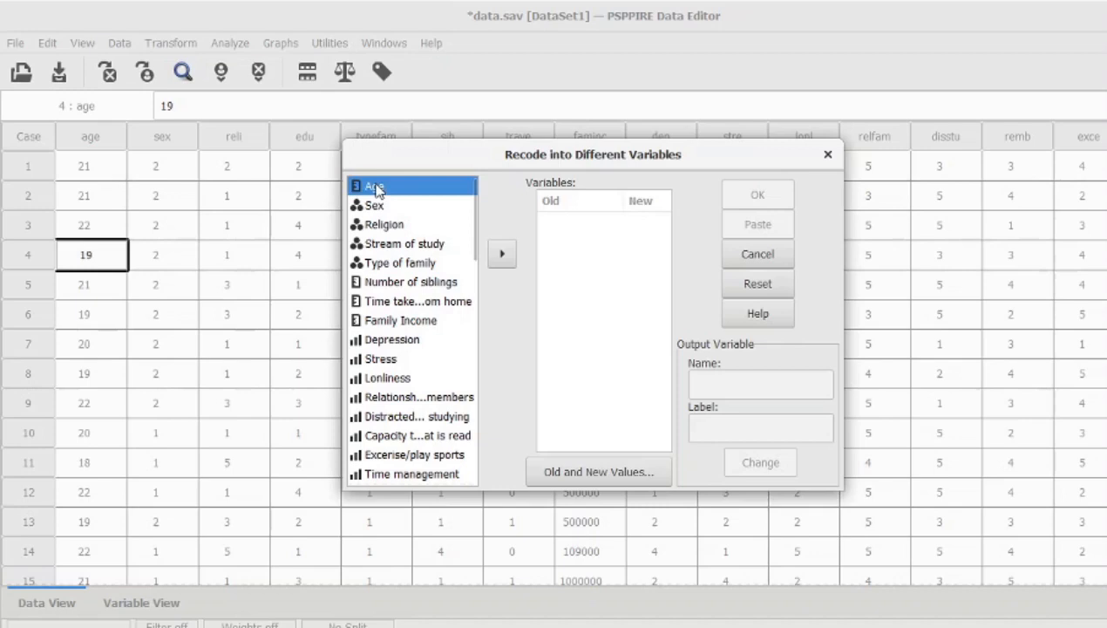
{"action": "left_click", "coordinate": [497, 256]}
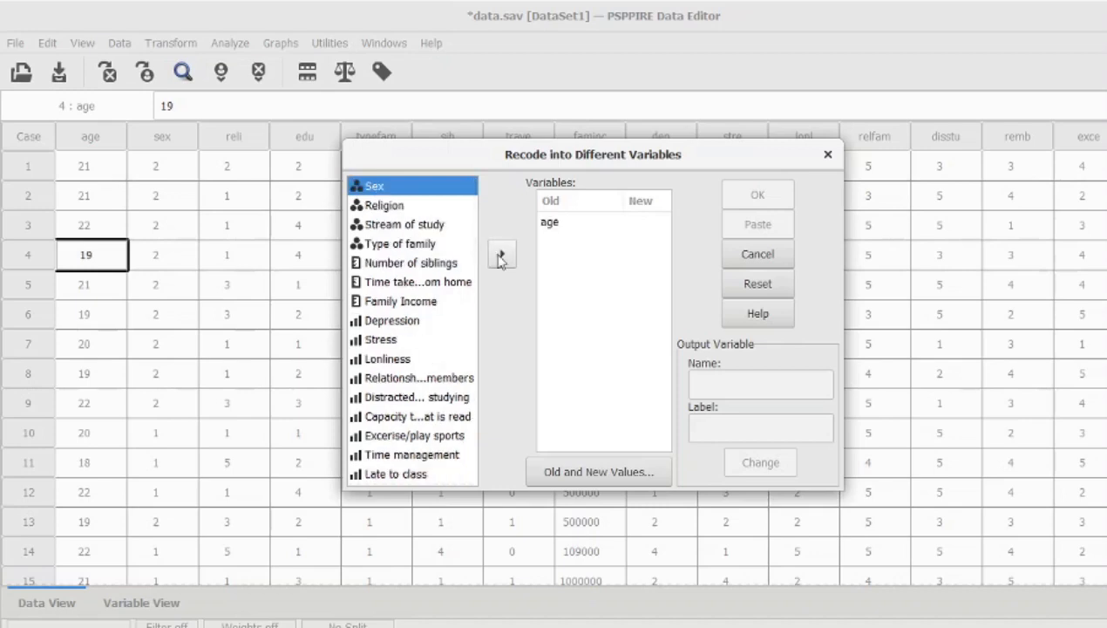
{"action": "left_click", "coordinate": [548, 225]}
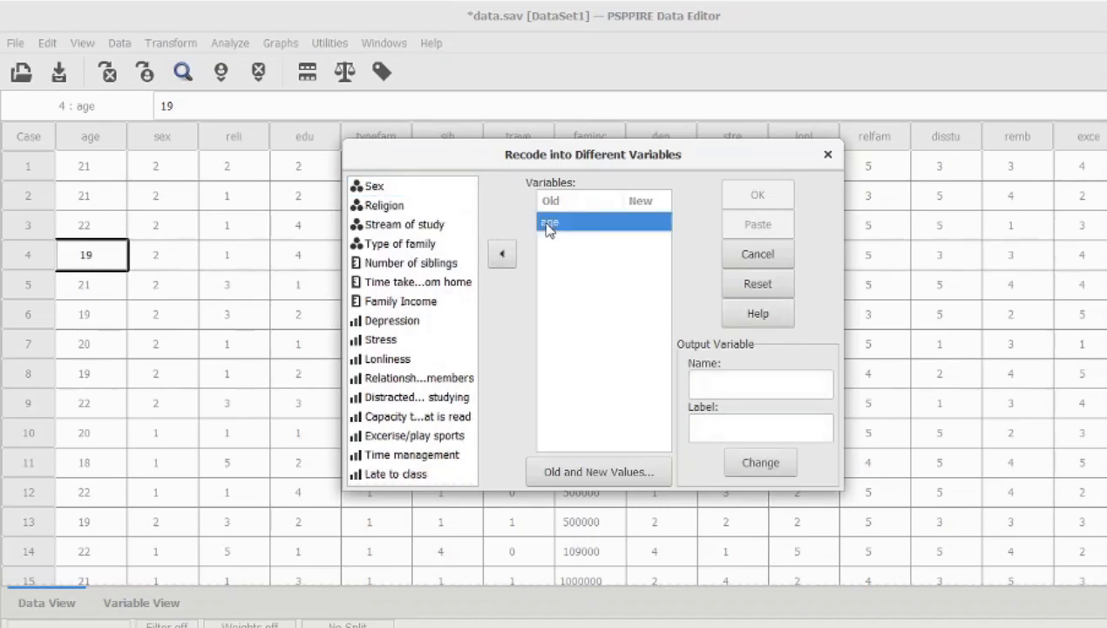
Step: Add an old-to-new value rule that recodes ages 17 through 18 as 1
{"action": "left_click", "coordinate": [579, 477]}
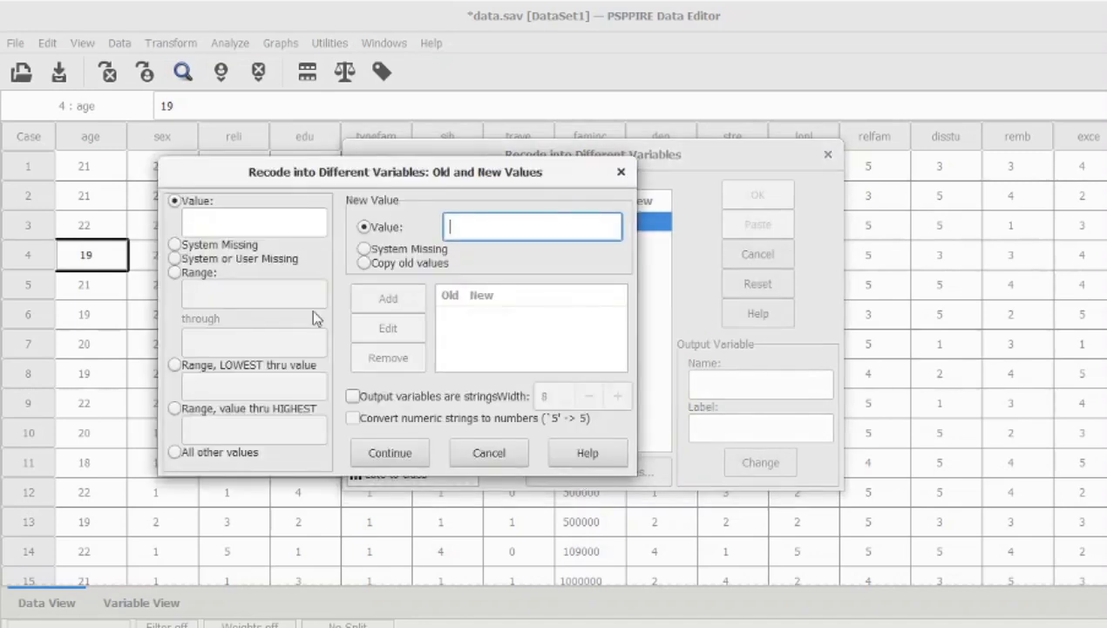
{"action": "left_click", "coordinate": [177, 273]}
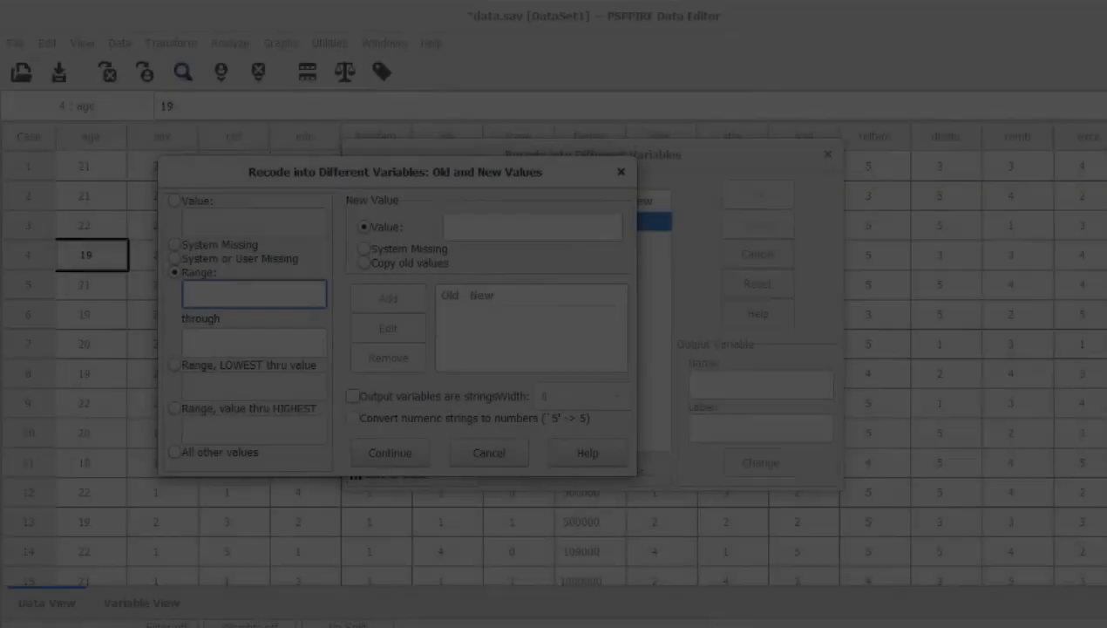
{"action": "mouse_move", "coordinate": [799, 602]}
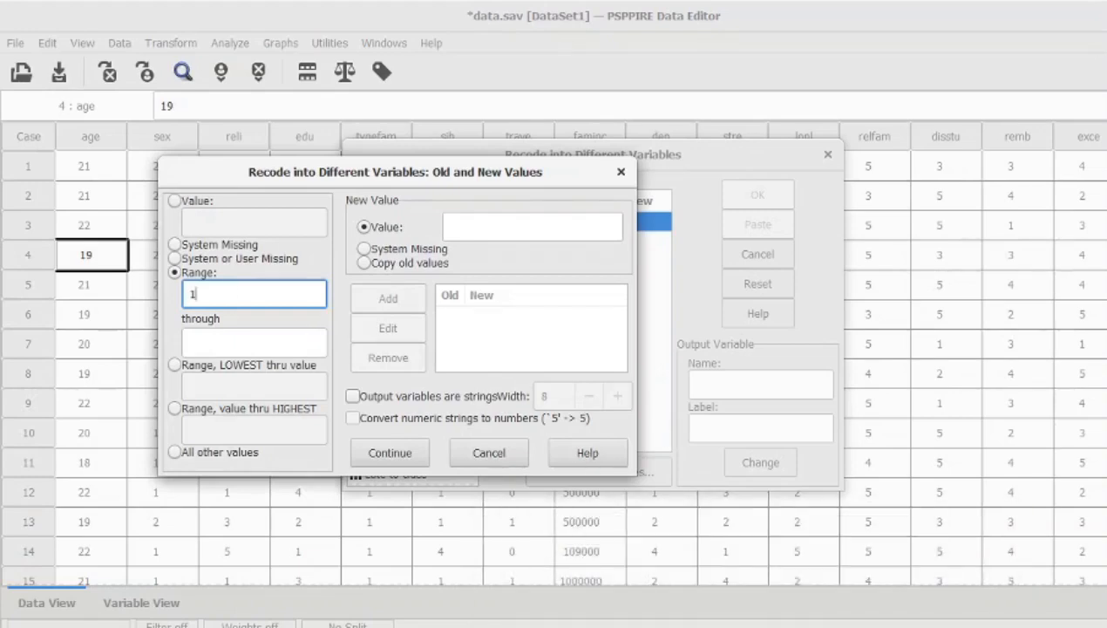
{"action": "left_click", "coordinate": [223, 343]}
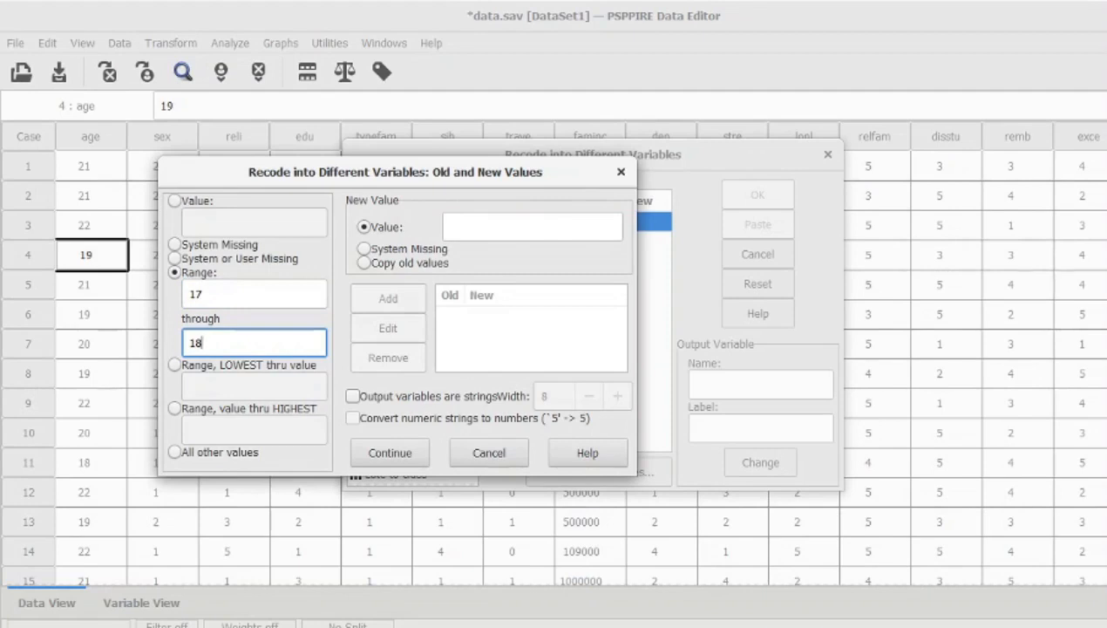
{"action": "left_click", "coordinate": [531, 223]}
{"action": "type", "text": "1"}
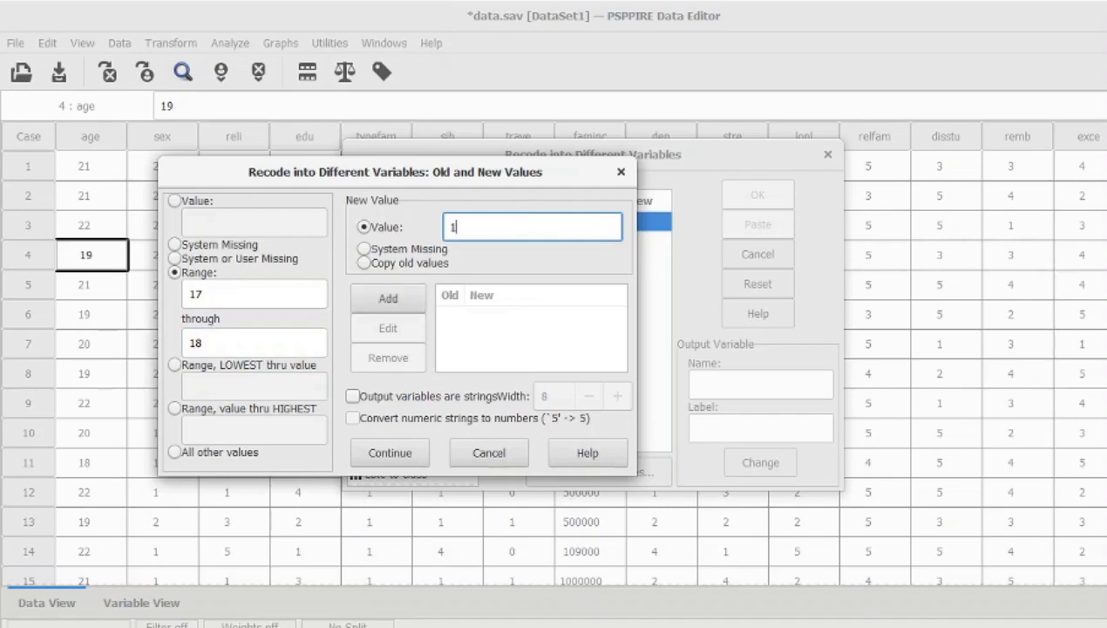
{"action": "left_click", "coordinate": [388, 299]}
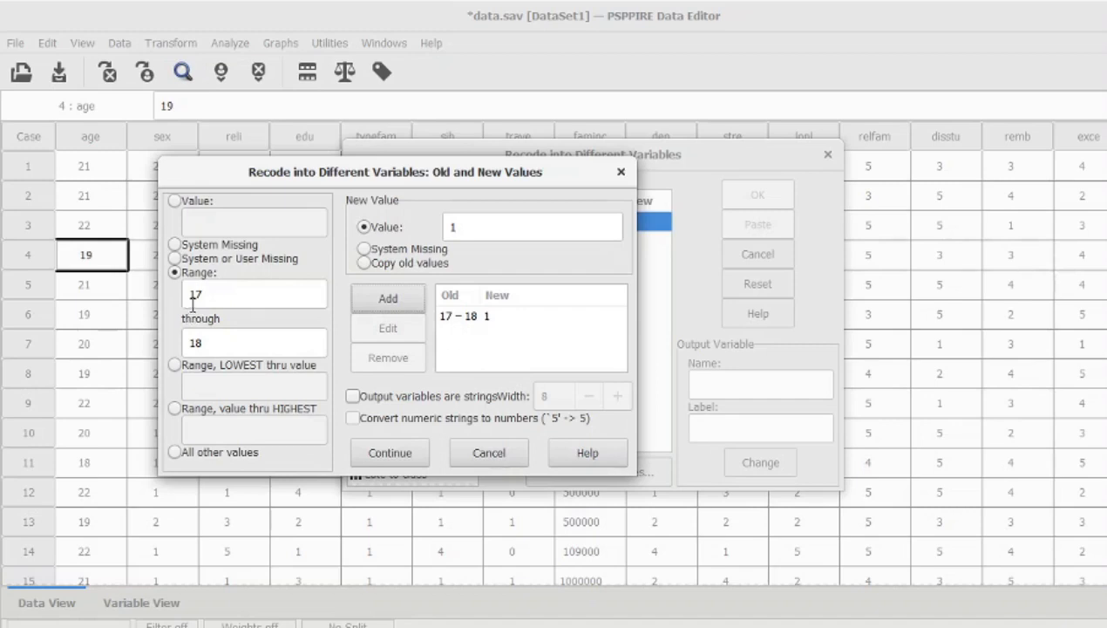
Step: Add a recode rule that maps ages 19 through 21 to the new value 2
{"action": "left_click", "coordinate": [202, 297]}
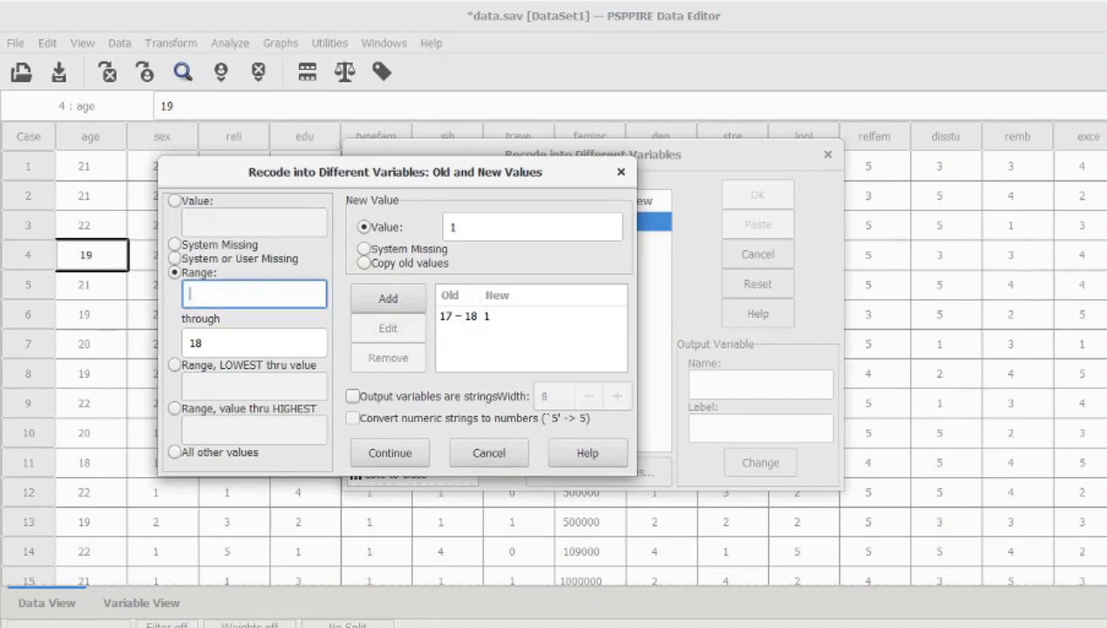
{"action": "left_click", "coordinate": [204, 340]}
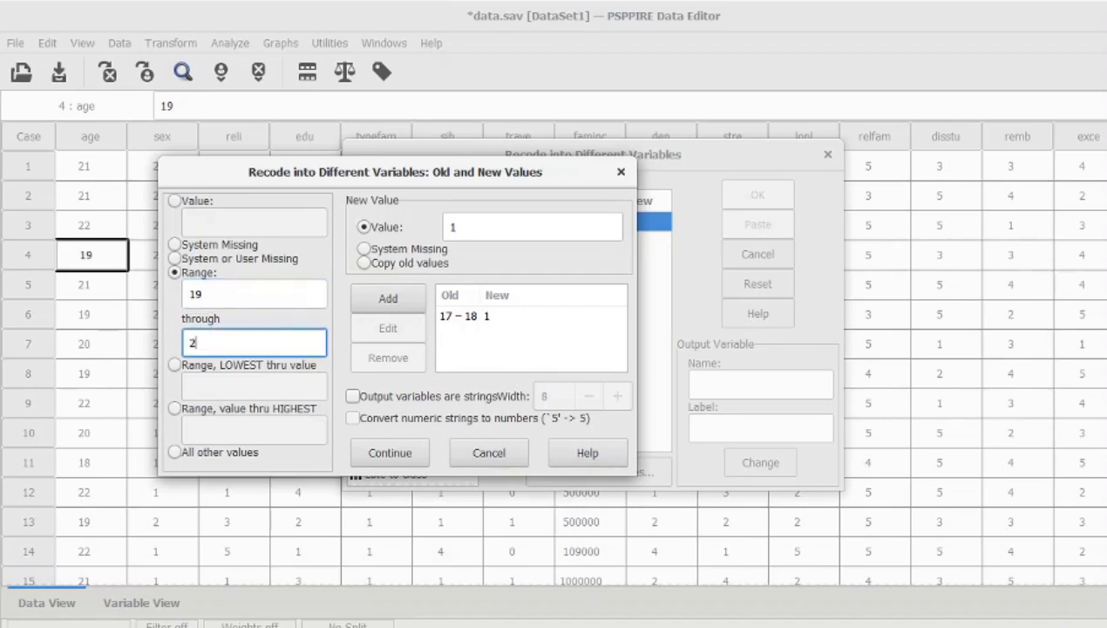
{"action": "left_click", "coordinate": [494, 228]}
{"action": "key", "text": "BackSpace"}
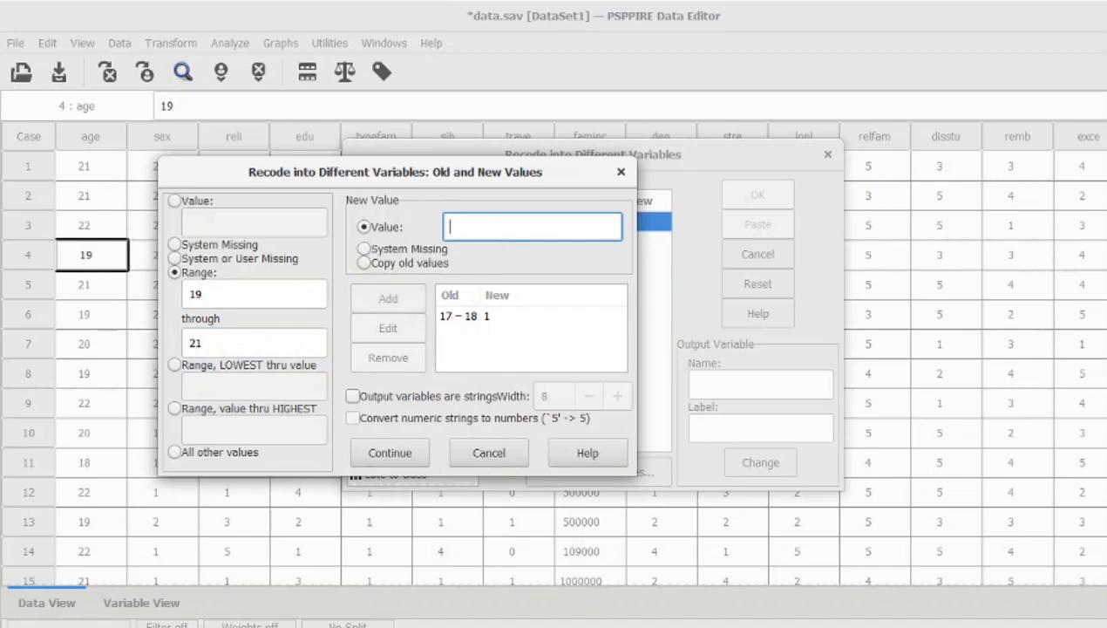
{"action": "type", "text": "2"}
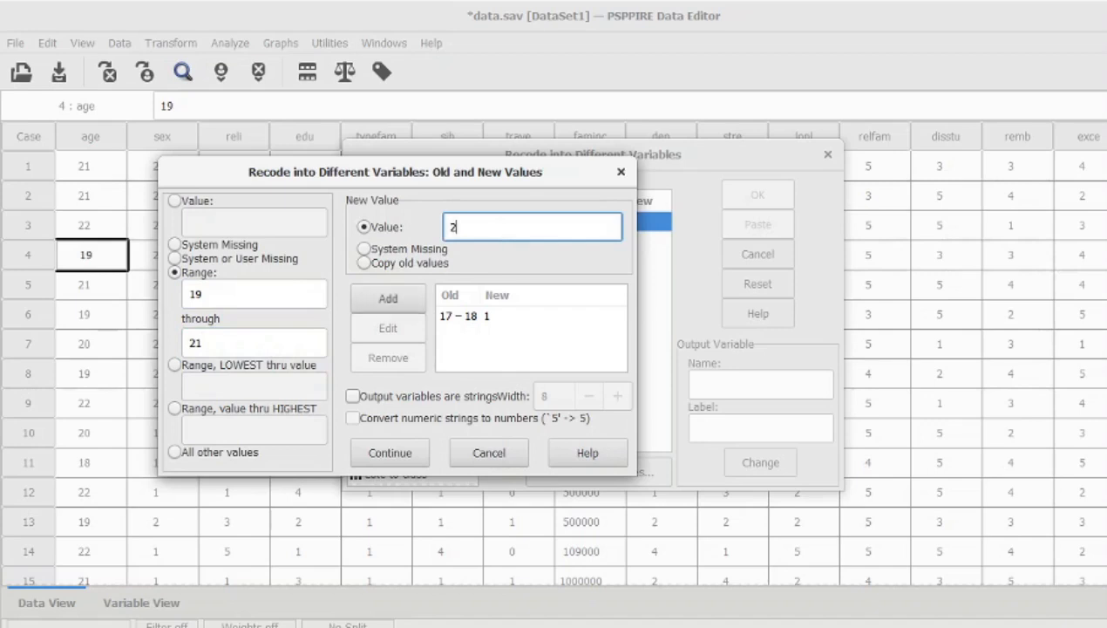
{"action": "left_click", "coordinate": [414, 300]}
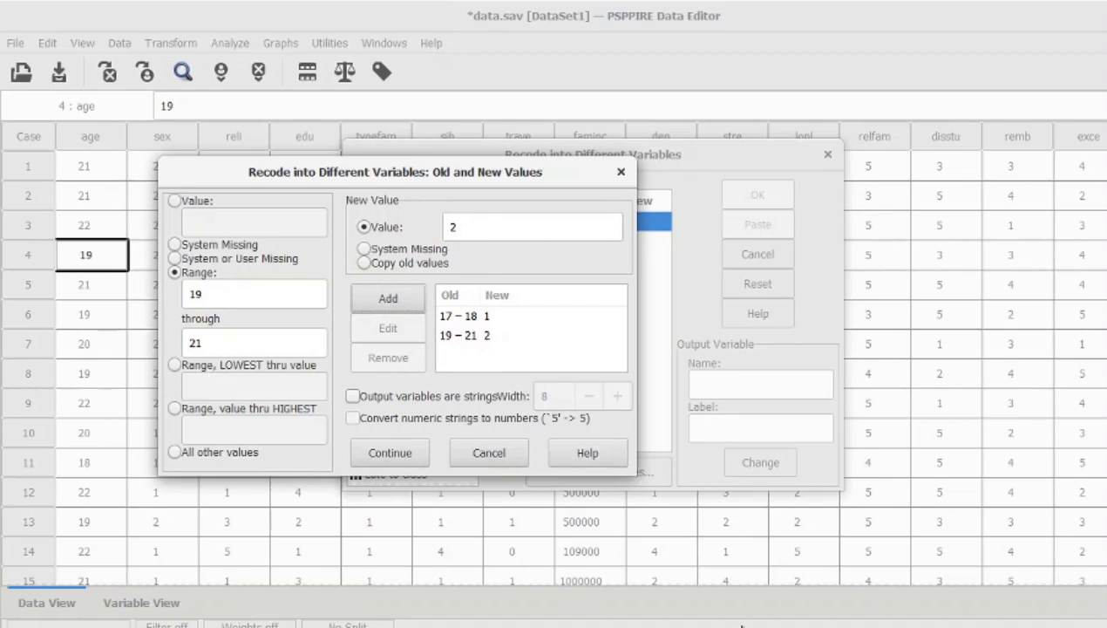
Step: Add a recode rule that maps ages from 22 through the highest value to 3
{"action": "mouse_move", "coordinate": [748, 620]}
{"action": "left_click", "coordinate": [175, 408]}
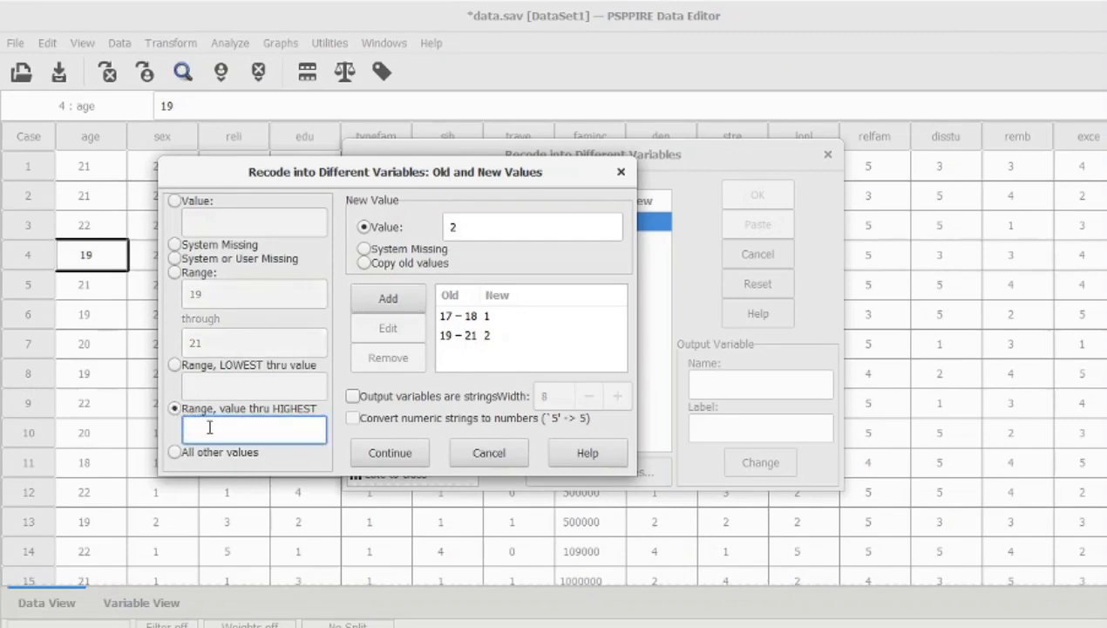
{"action": "type", "text": "22"}
{"action": "left_click", "coordinate": [487, 225]}
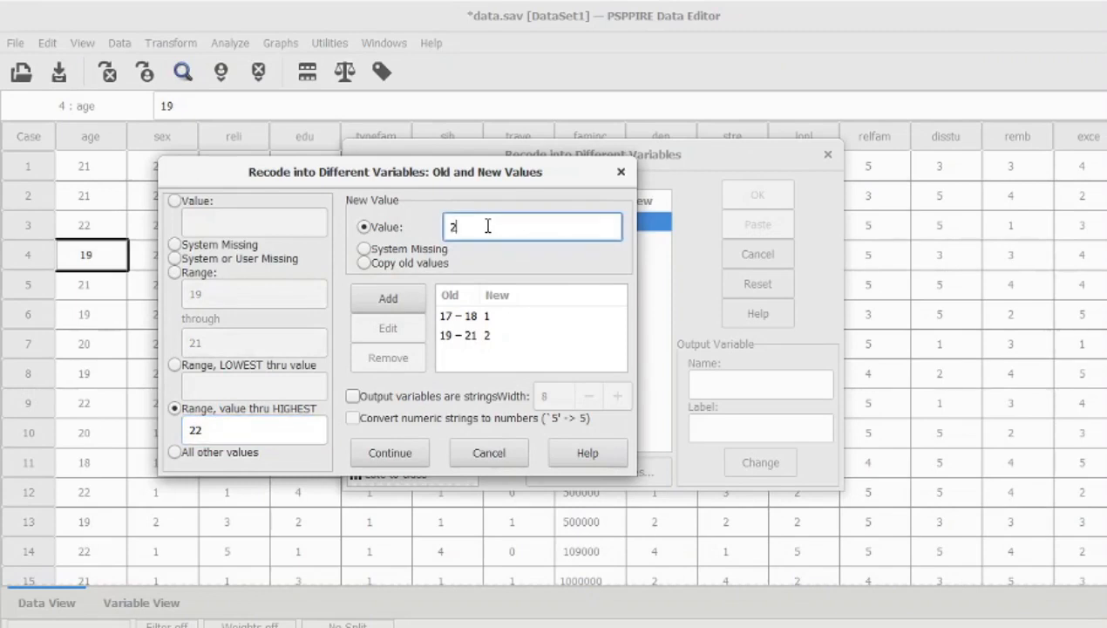
{"action": "key", "text": "BackSpace"}
{"action": "type", "text": "3"}
{"action": "left_click", "coordinate": [397, 298]}
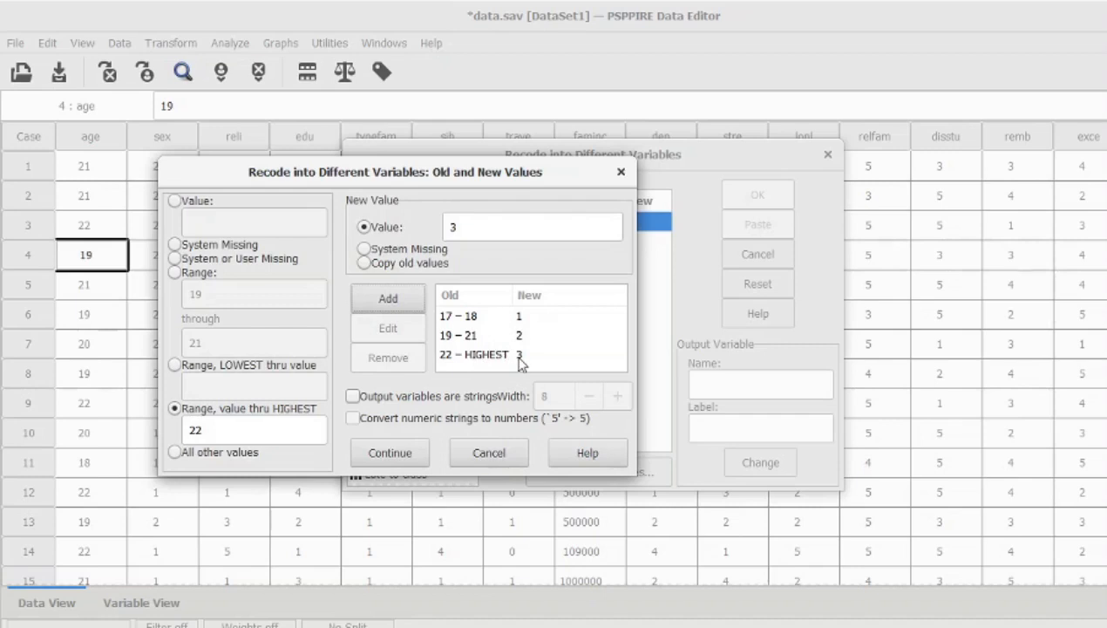
Step: Accept the three recode rules and name the output variable agegro
{"action": "left_click", "coordinate": [389, 450]}
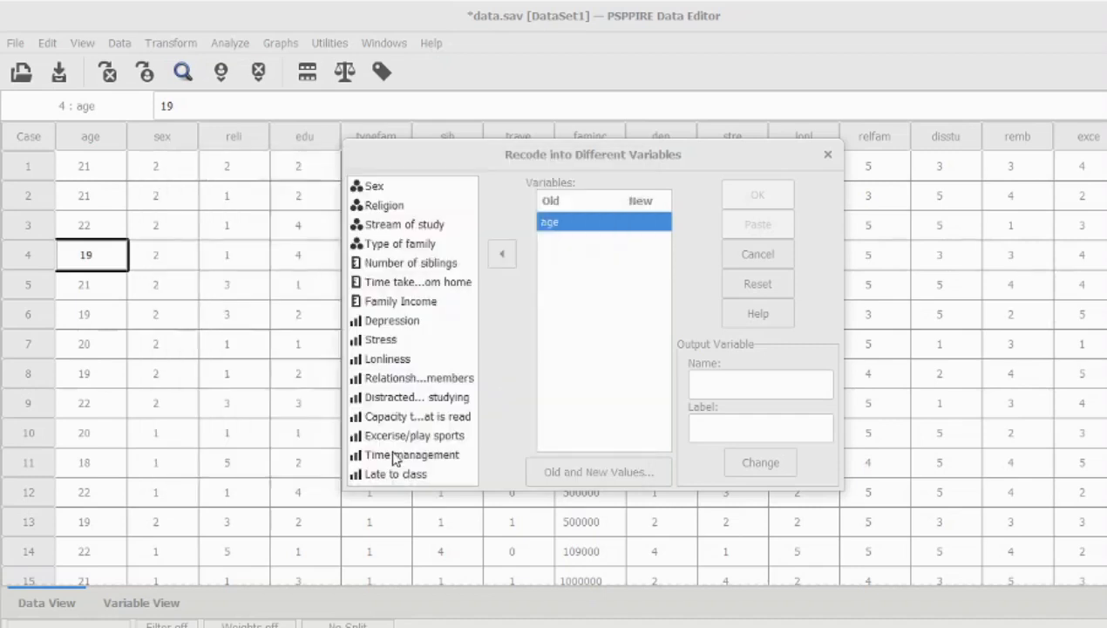
{"action": "left_click", "coordinate": [731, 388]}
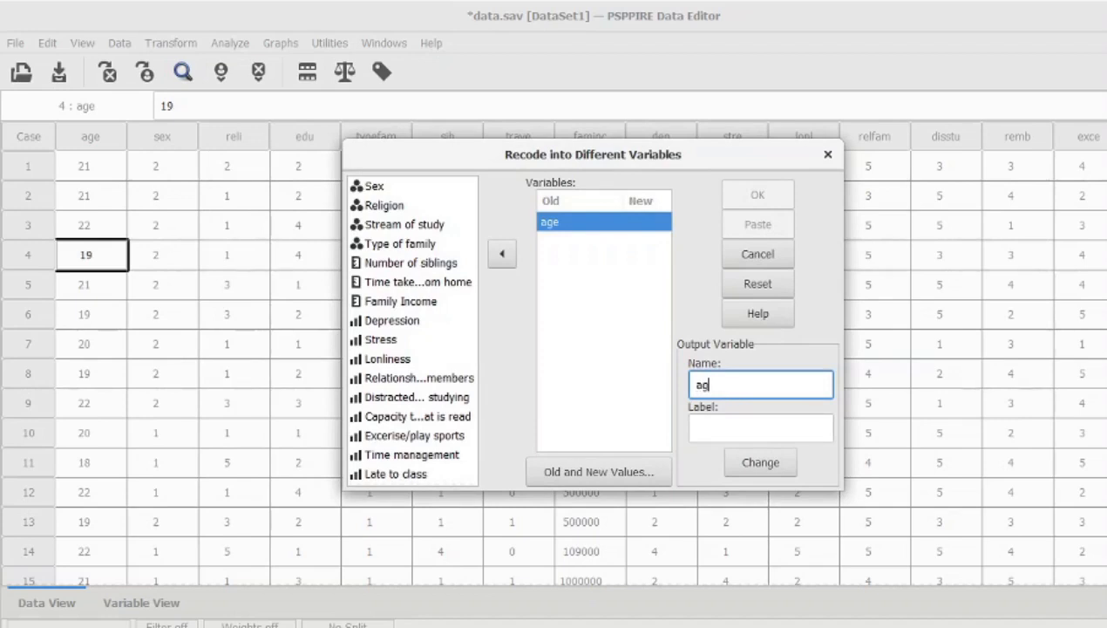
{"action": "type", "text": "agegro"}
Step: Label the output variable Age Group and apply its name and label to the age entry
{"action": "left_click", "coordinate": [752, 417]}
{"action": "key", "text": "Caps_Lock"}
{"action": "type", "text": "A"}
{"action": "key", "text": "Caps_Lock"}
{"action": "type", "text": "g"}
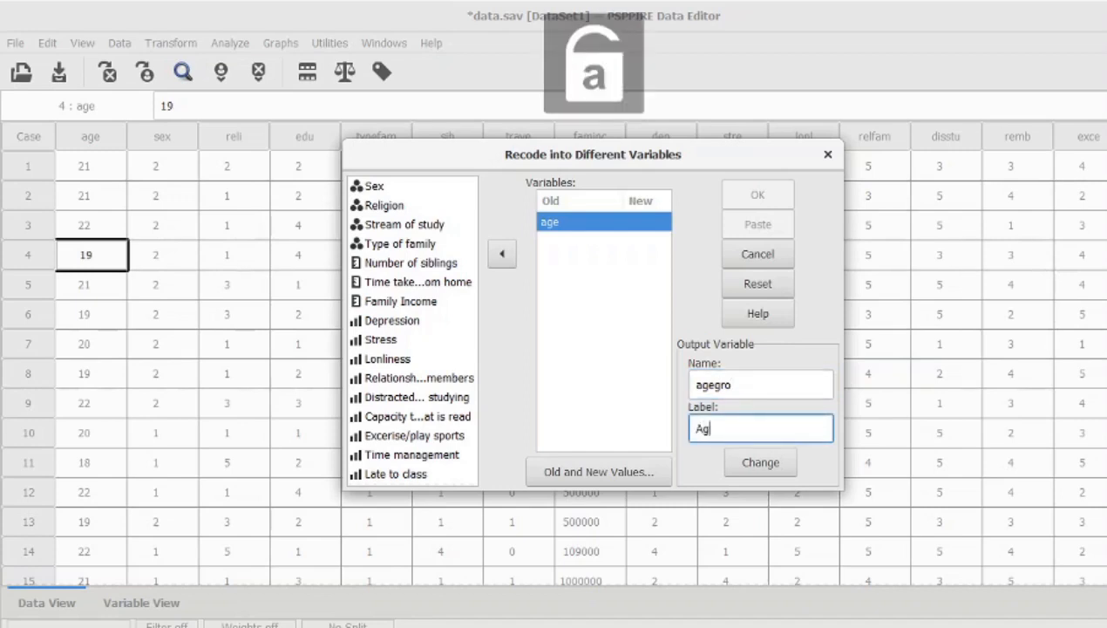
{"action": "type", "text": "e"}
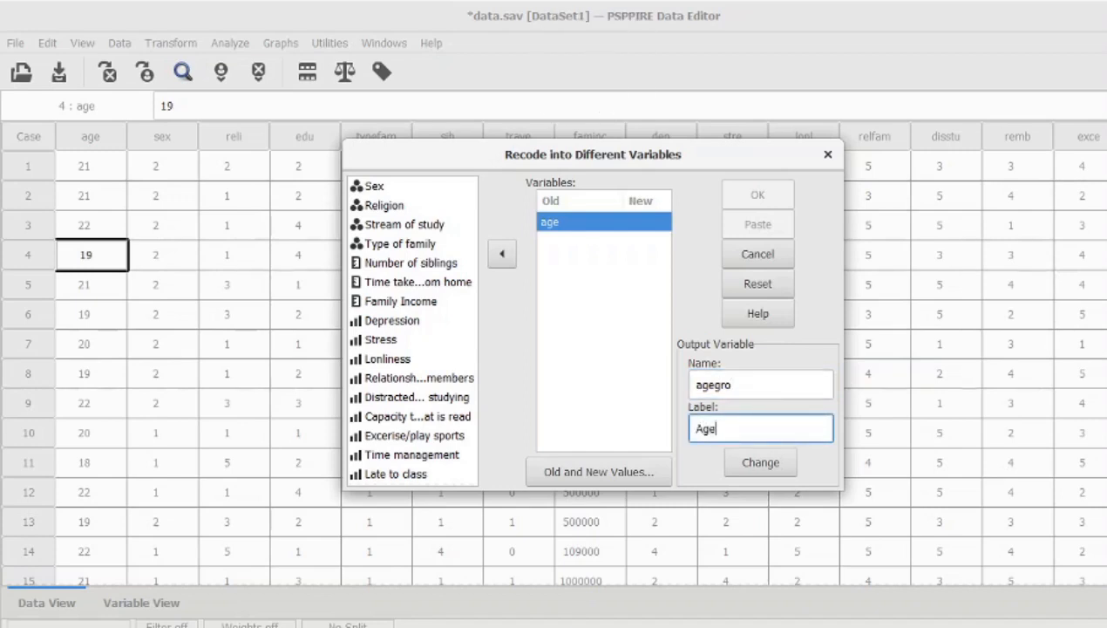
{"action": "key", "text": "Caps_Lock"}
{"action": "type", "text": "G"}
{"action": "key", "text": "Caps_Lock"}
{"action": "type", "text": "roup"}
{"action": "left_click", "coordinate": [764, 462]}
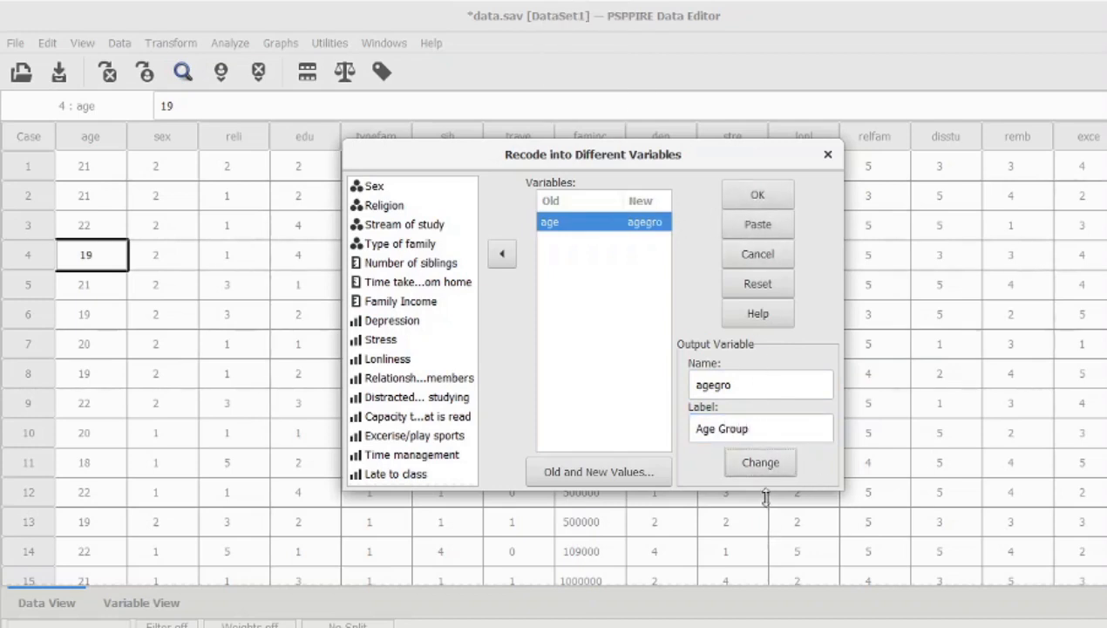
Step: Run the recode of age into agegro, check the output, and dismiss the output viewer
{"action": "left_click", "coordinate": [757, 198]}
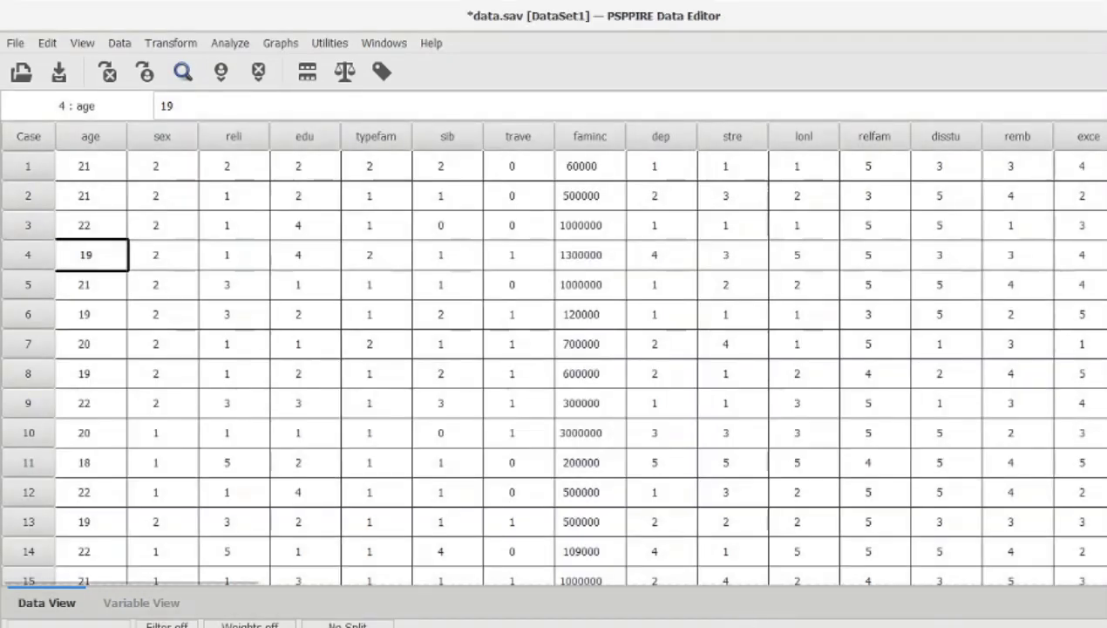
{"action": "key", "text": "alt+Tab"}
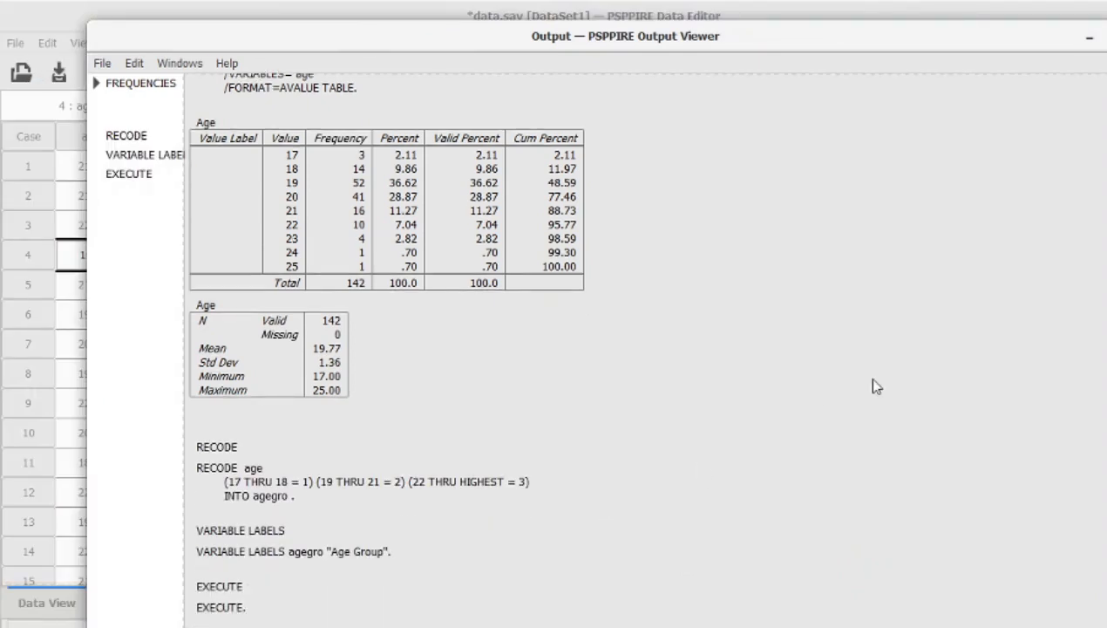
{"action": "left_click", "coordinate": [1089, 37]}
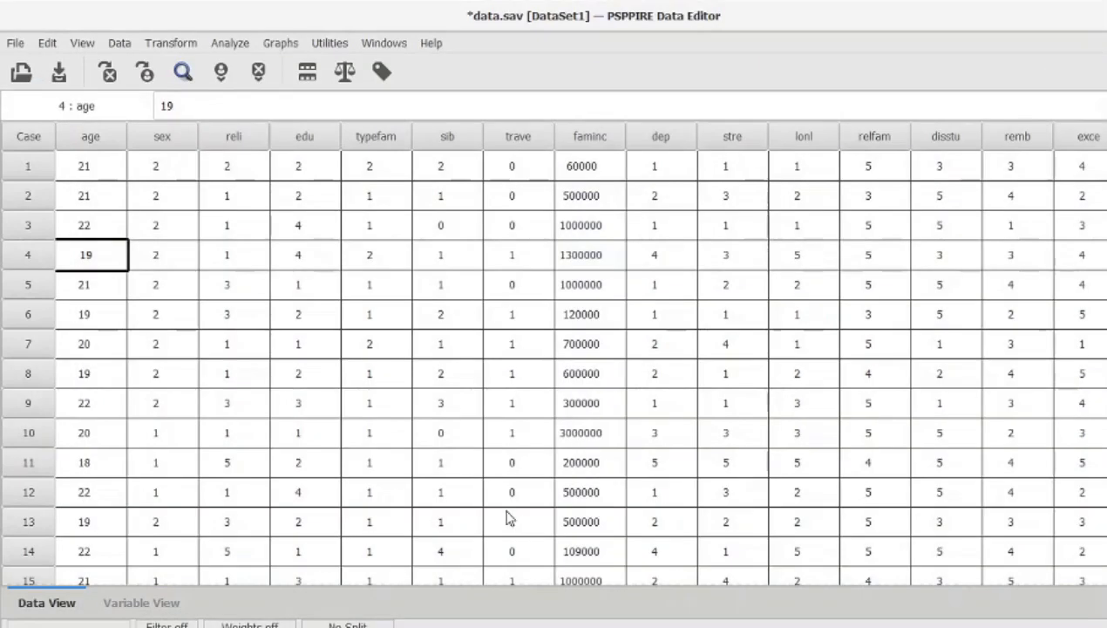
Step: Set the decimals of the agegro variable to 0 in its variable definition
{"action": "left_click", "coordinate": [161, 601]}
{"action": "scroll", "coordinate": [210, 447], "scroll_direction": "down", "scroll_amount": 20}
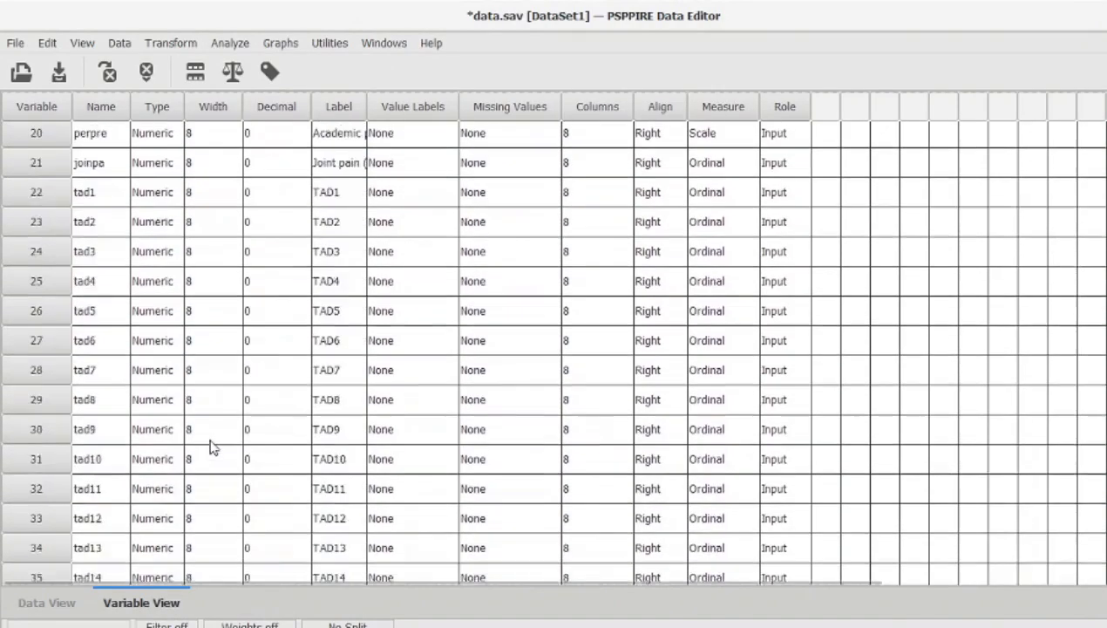
{"action": "scroll", "coordinate": [210, 446], "scroll_direction": "up", "scroll_amount": 5}
{"action": "scroll", "coordinate": [210, 446], "scroll_direction": "down", "scroll_amount": 3}
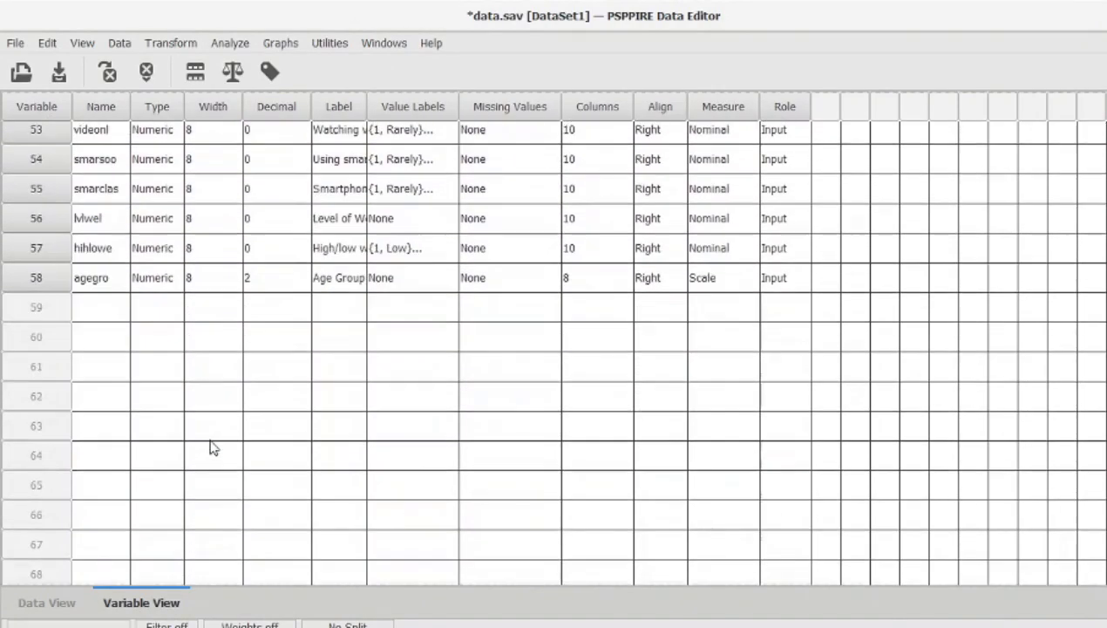
{"action": "left_click", "coordinate": [305, 286]}
{"action": "type", "text": "1"}
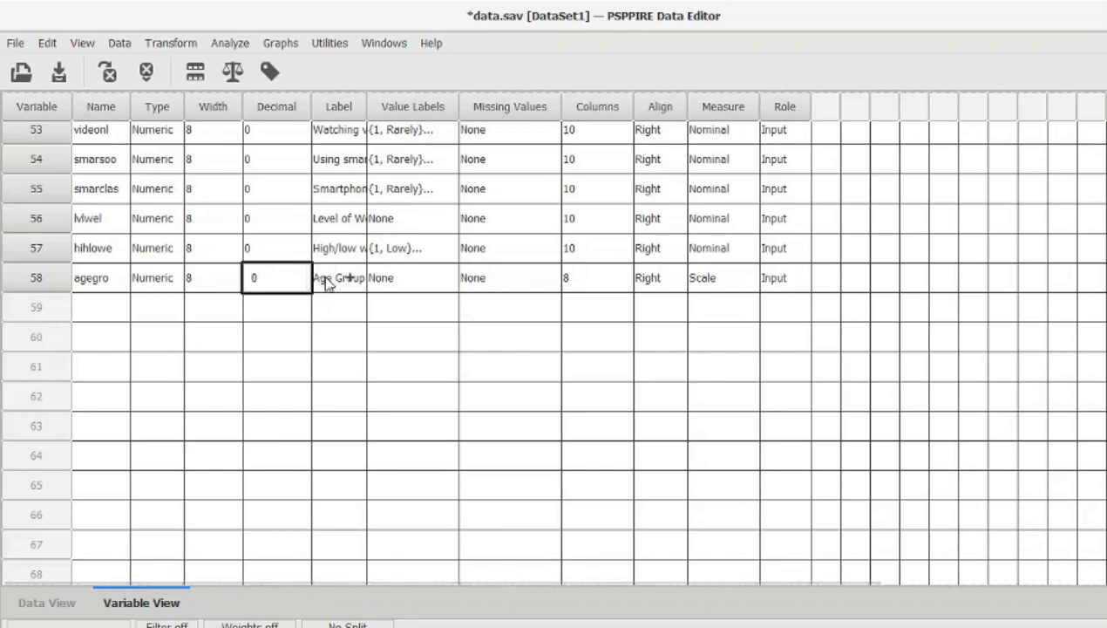
Step: Examine the recoded agegro values across the cases in the data, and return to the variable definitions
{"action": "left_click", "coordinate": [47, 601]}
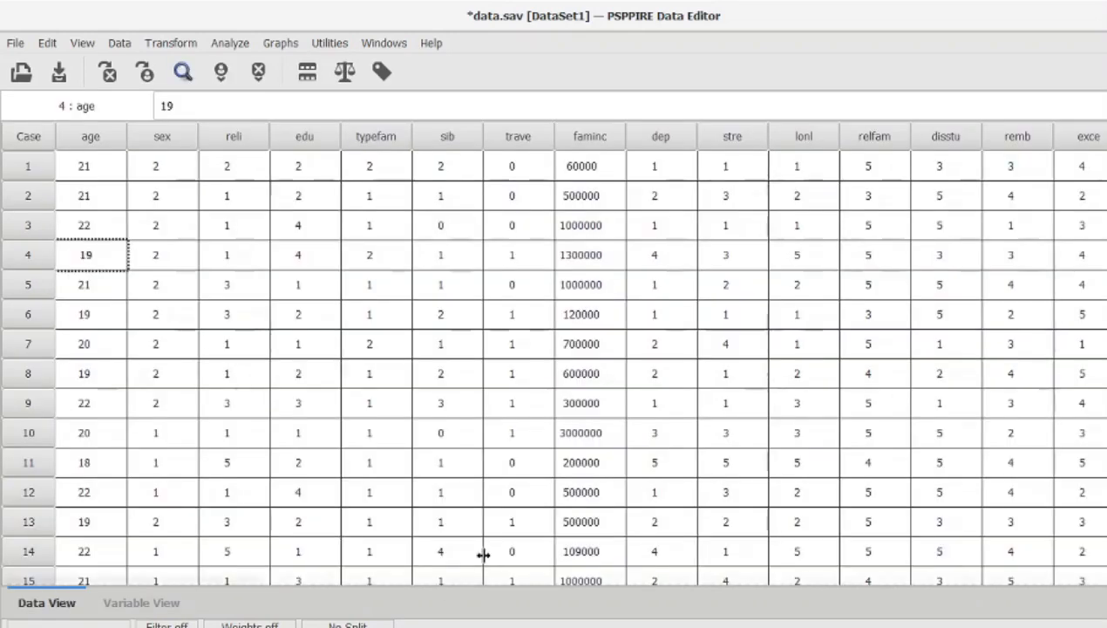
{"action": "scroll", "coordinate": [513, 582], "scroll_direction": "right", "scroll_amount": 10}
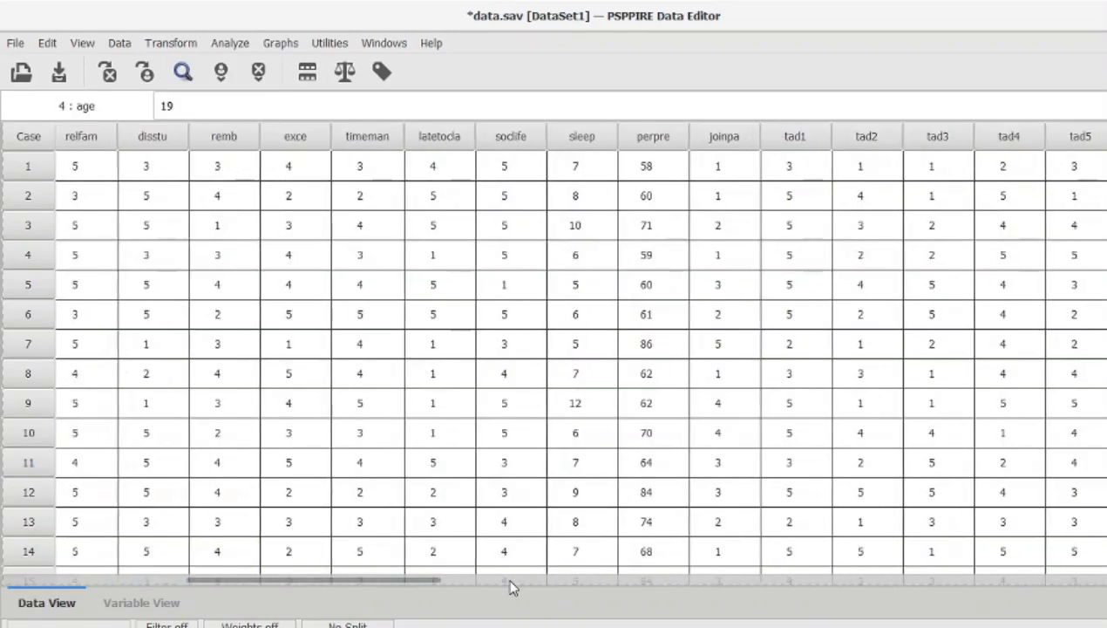
{"action": "left_click_drag", "start_coordinate": [540, 585], "coordinate": [1046, 593]}
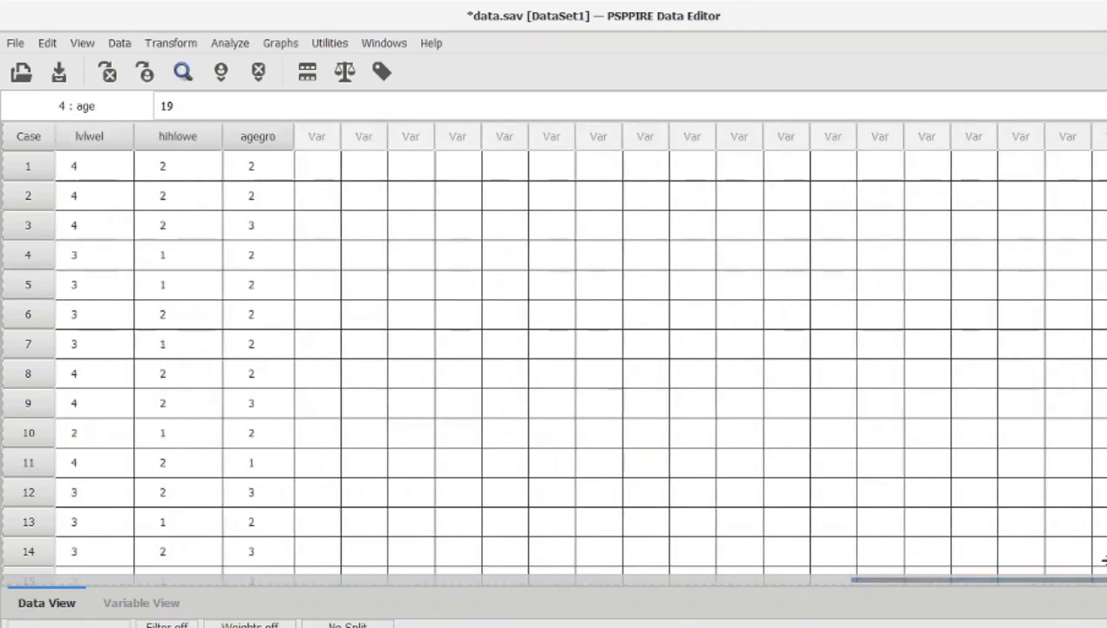
{"action": "scroll", "coordinate": [293, 319], "scroll_direction": "down", "scroll_amount": 1}
{"action": "scroll", "coordinate": [294, 319], "scroll_direction": "down", "scroll_amount": 20}
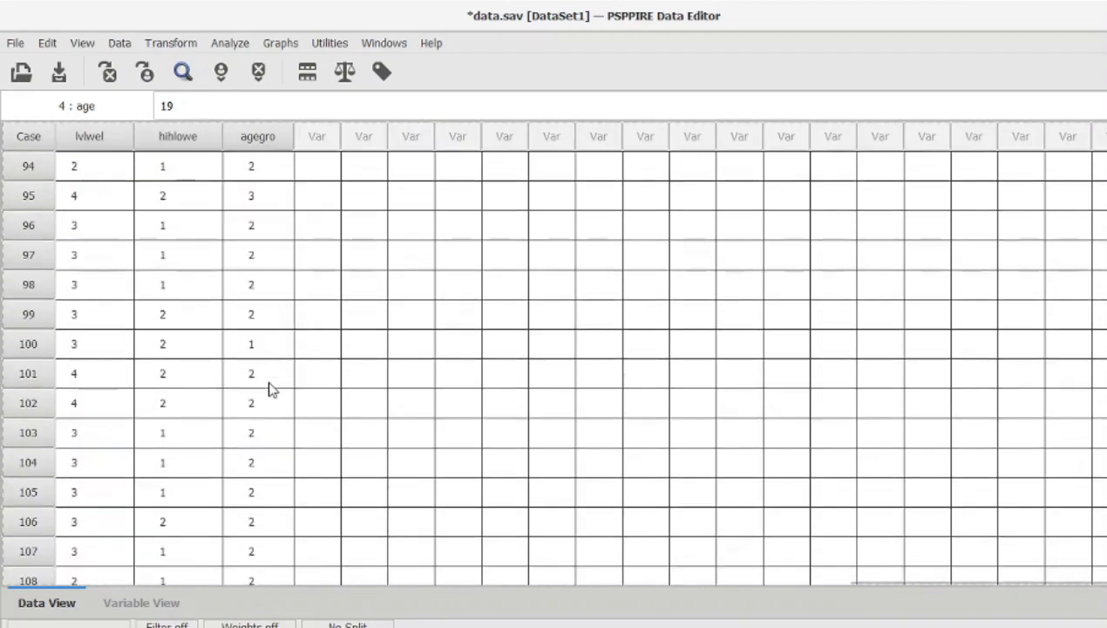
{"action": "left_click", "coordinate": [150, 601]}
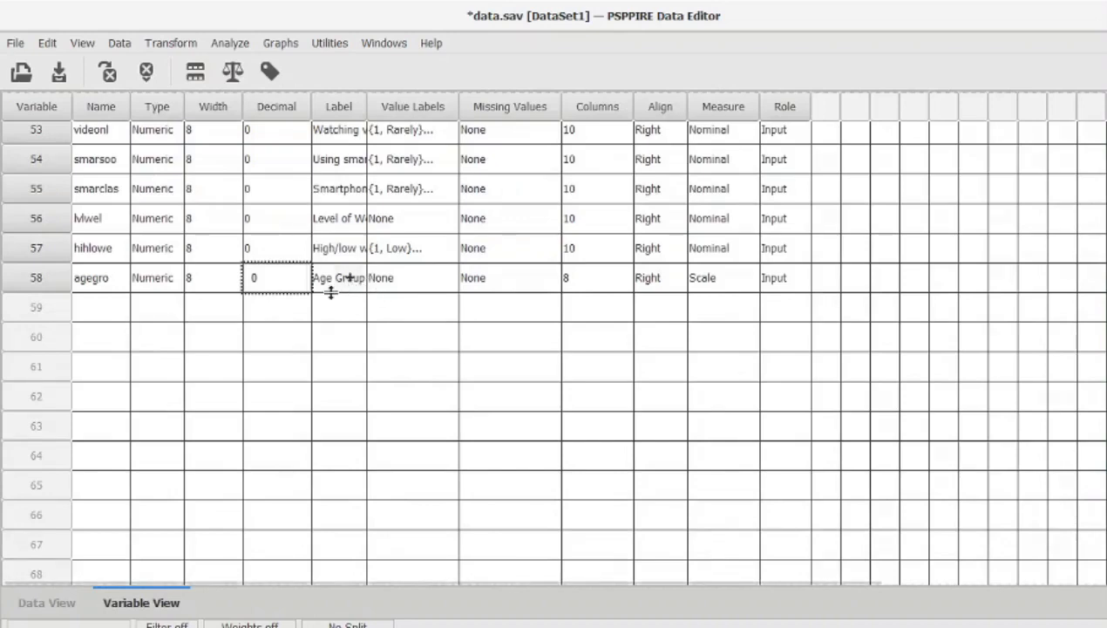
{"action": "left_click", "coordinate": [415, 277]}
{"action": "left_click", "coordinate": [415, 277]}
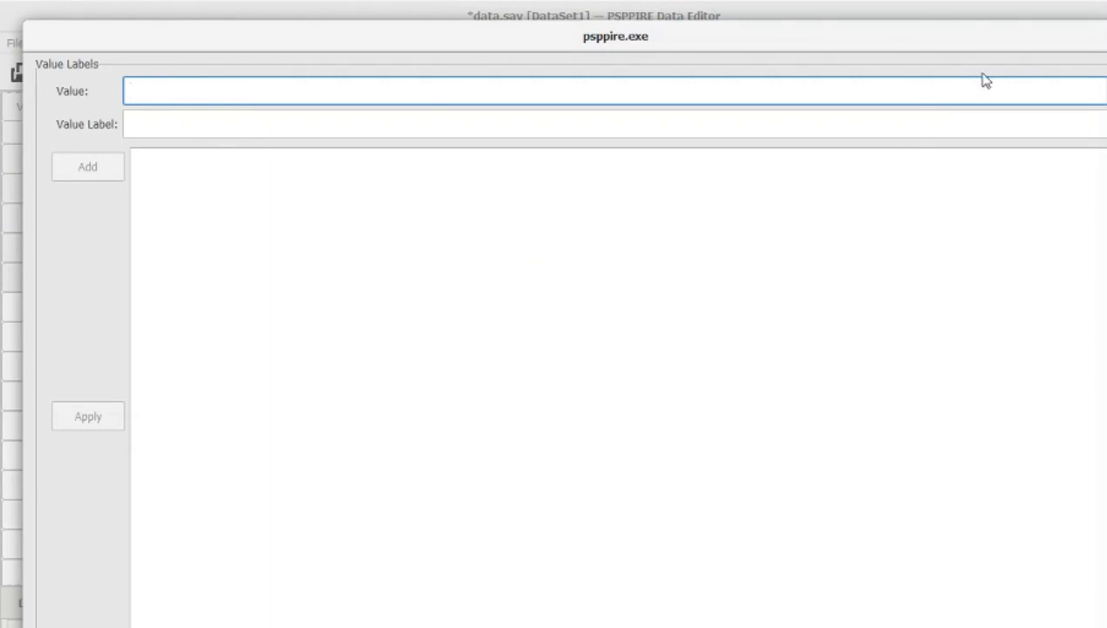
{"action": "left_click_drag", "start_coordinate": [980, 44], "coordinate": [857, 49]}
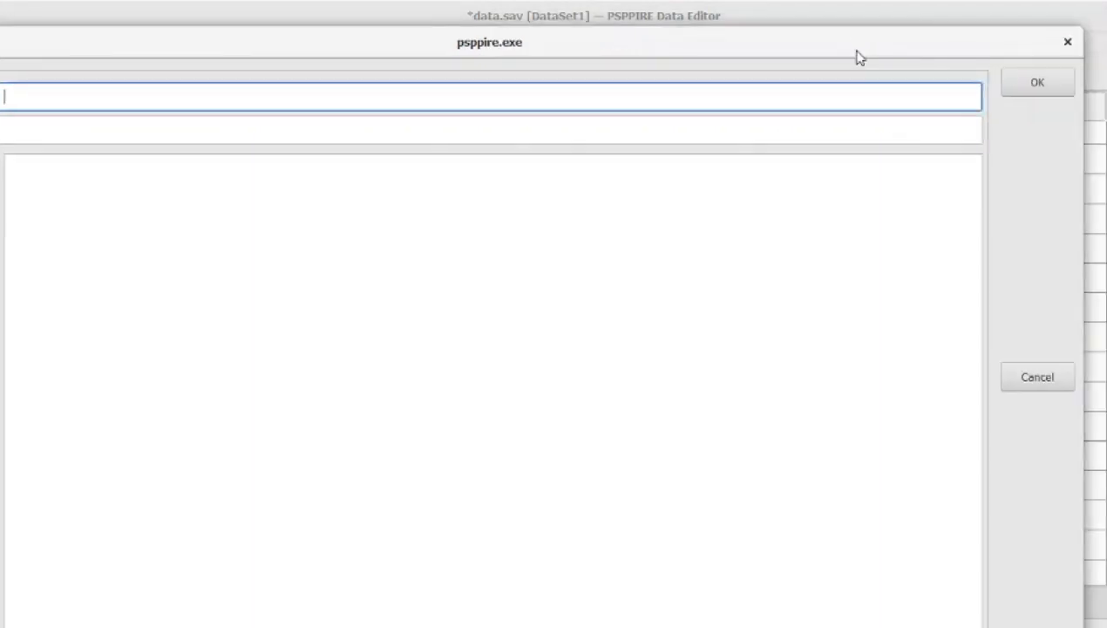
{"action": "left_click", "coordinate": [1069, 43]}
Step: Review the old-to-new value rules used to recode age into agegro, and close the recode dialogs without changes
{"action": "left_click", "coordinate": [192, 46]}
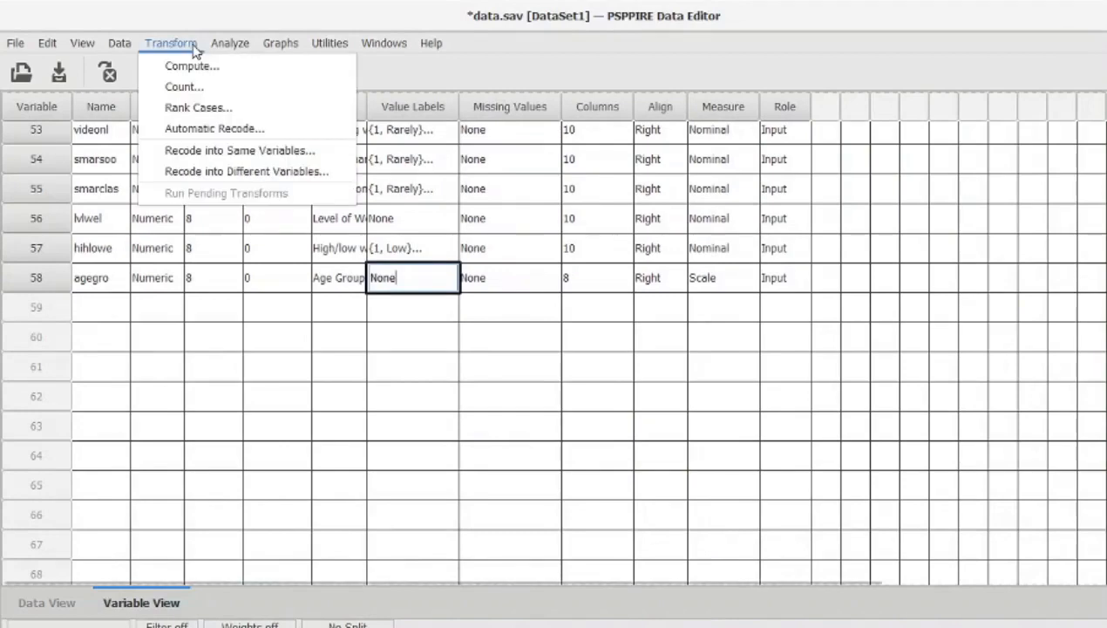
{"action": "left_click", "coordinate": [224, 173]}
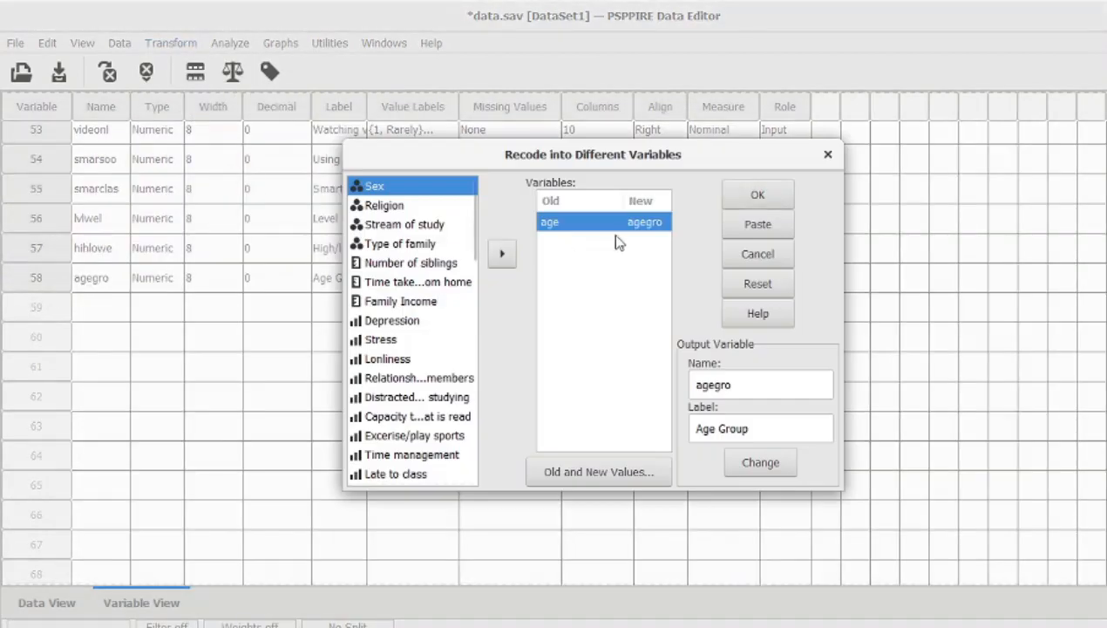
{"action": "left_click", "coordinate": [587, 478]}
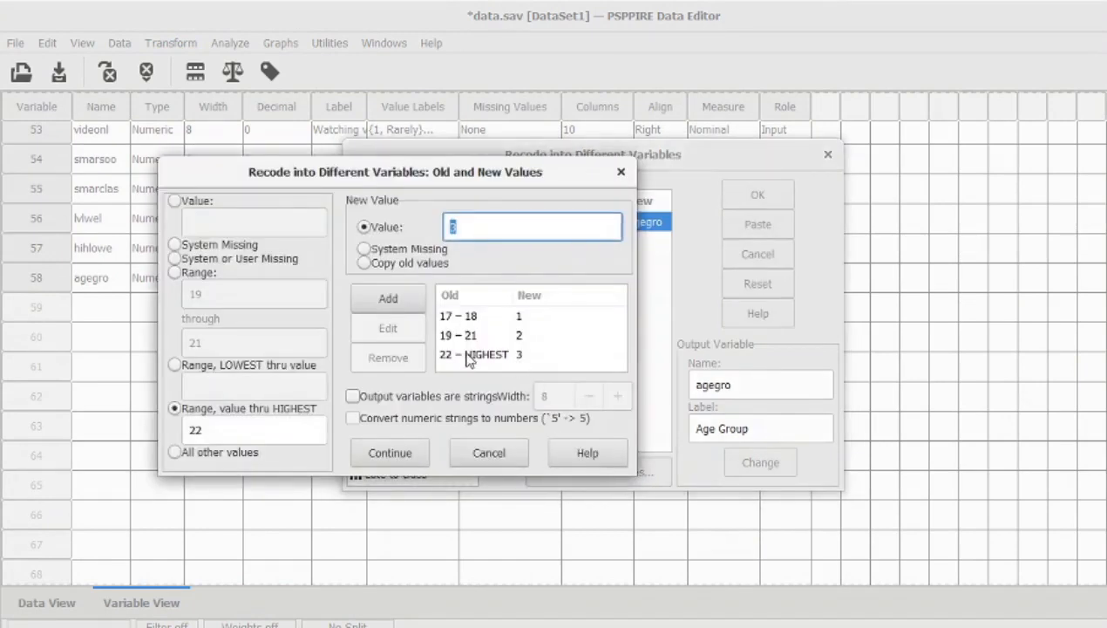
{"action": "left_click", "coordinate": [620, 173]}
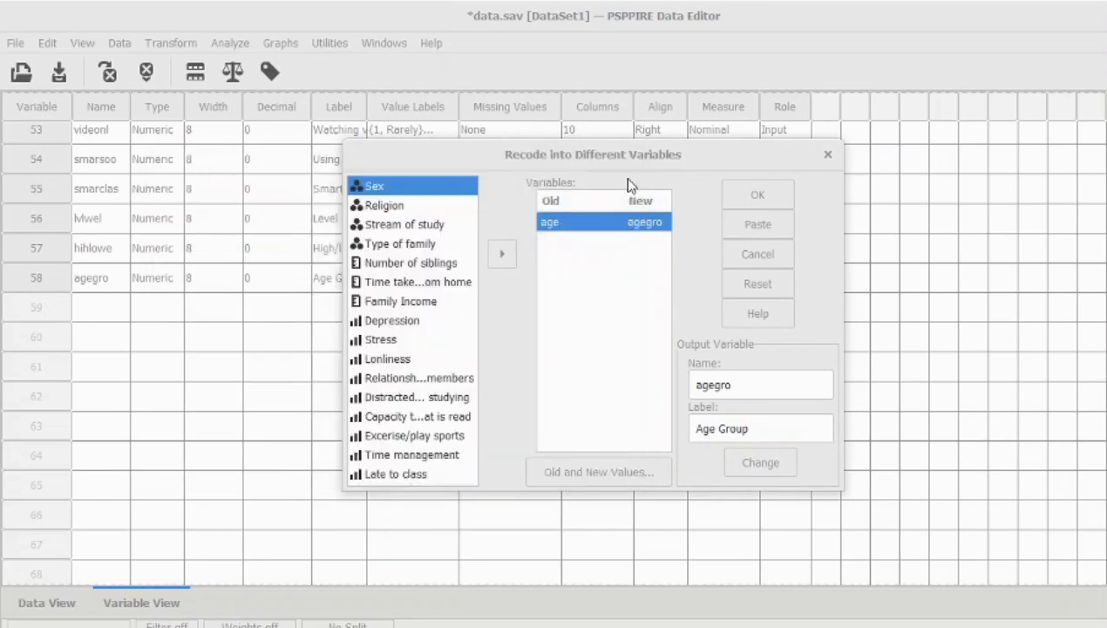
{"action": "left_click", "coordinate": [829, 156]}
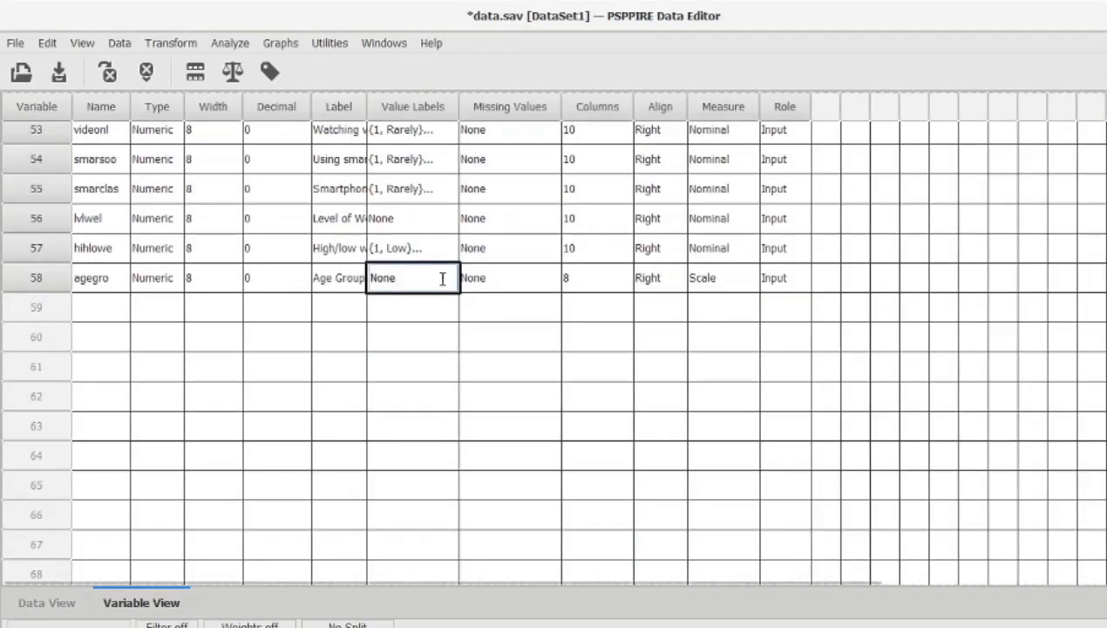
Step: Open the value labels of agegro and add the label "17-18 years" for value 1
{"action": "left_click", "coordinate": [442, 279]}
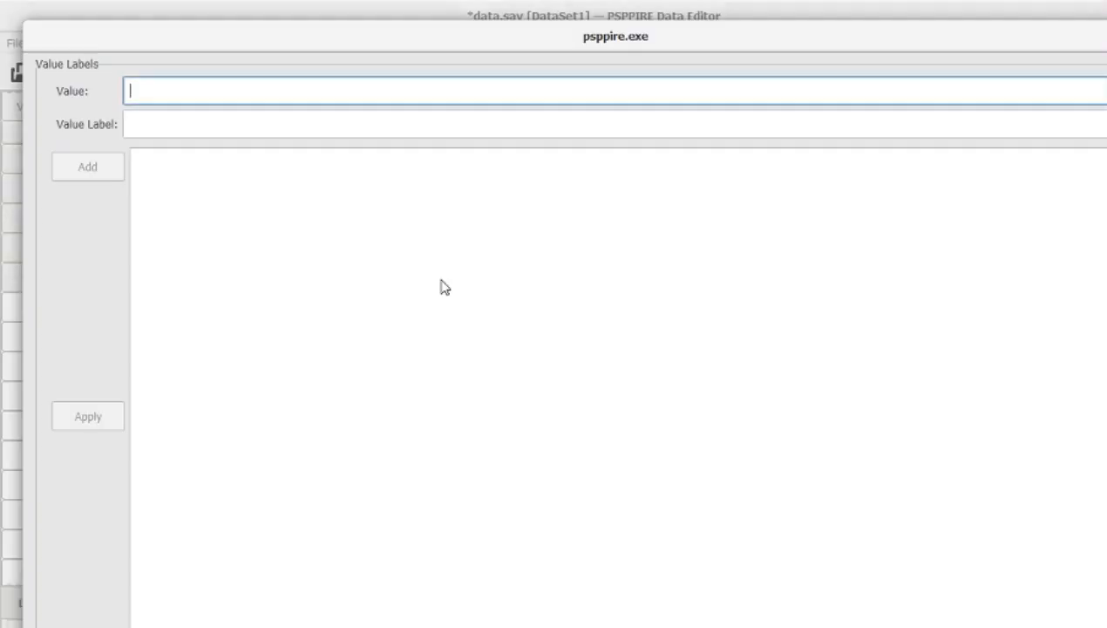
{"action": "left_click", "coordinate": [188, 92]}
{"action": "type", "text": "1"}
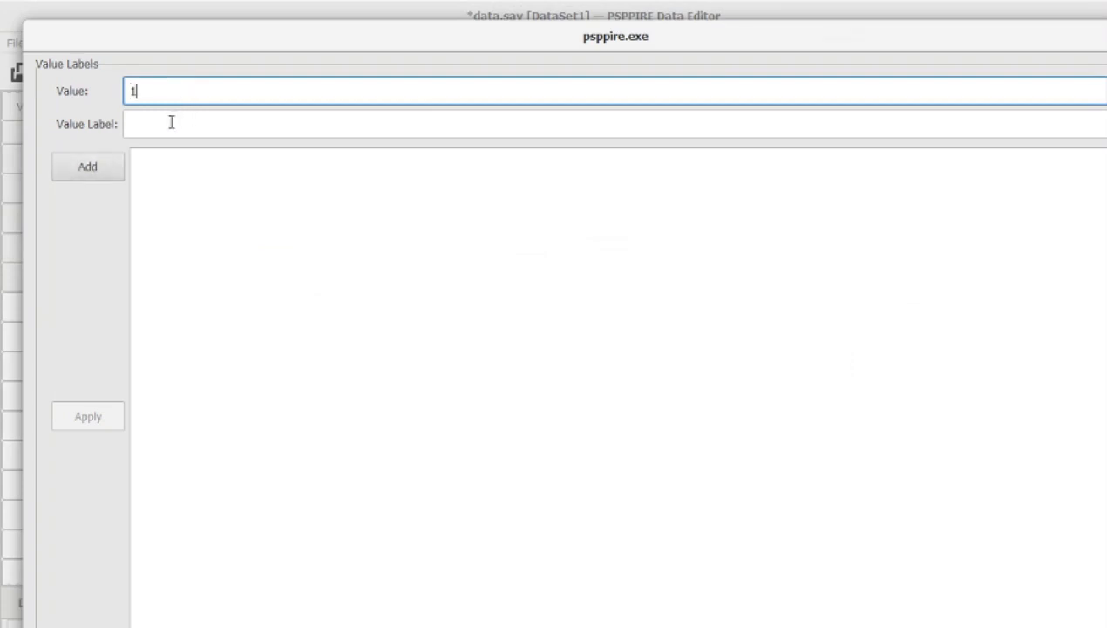
{"action": "left_click", "coordinate": [171, 123]}
{"action": "type", "text": "1"}
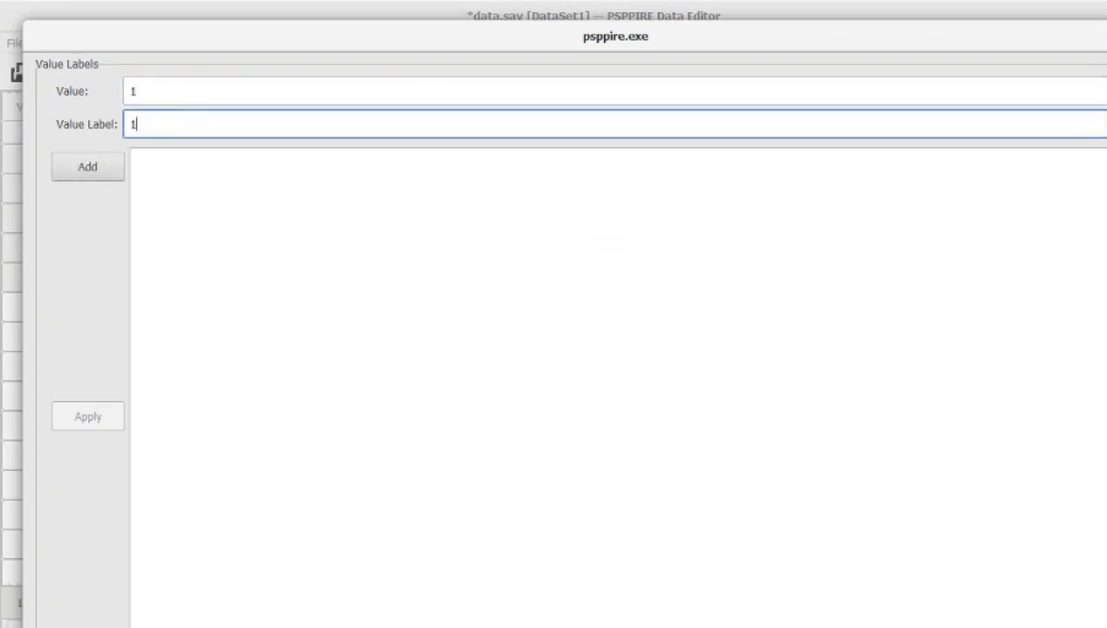
{"action": "type", "text": "7-18 years"}
{"action": "left_click", "coordinate": [79, 168]}
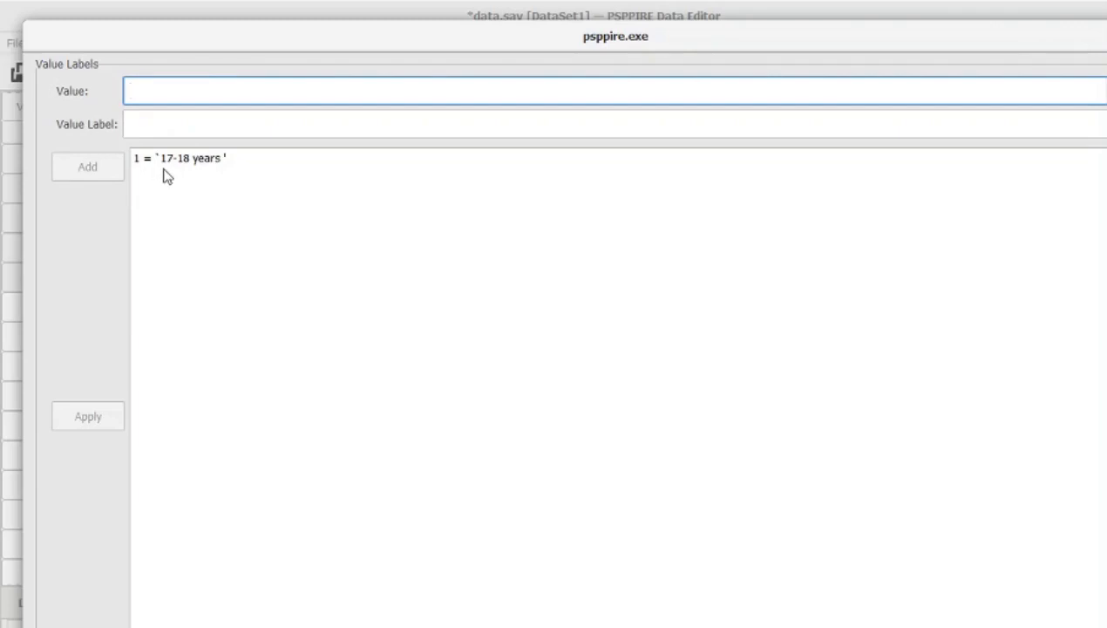
Step: Add the value label "19-21 years" for value 2 of agegro
{"action": "type", "text": "2"}
{"action": "left_click", "coordinate": [163, 124]}
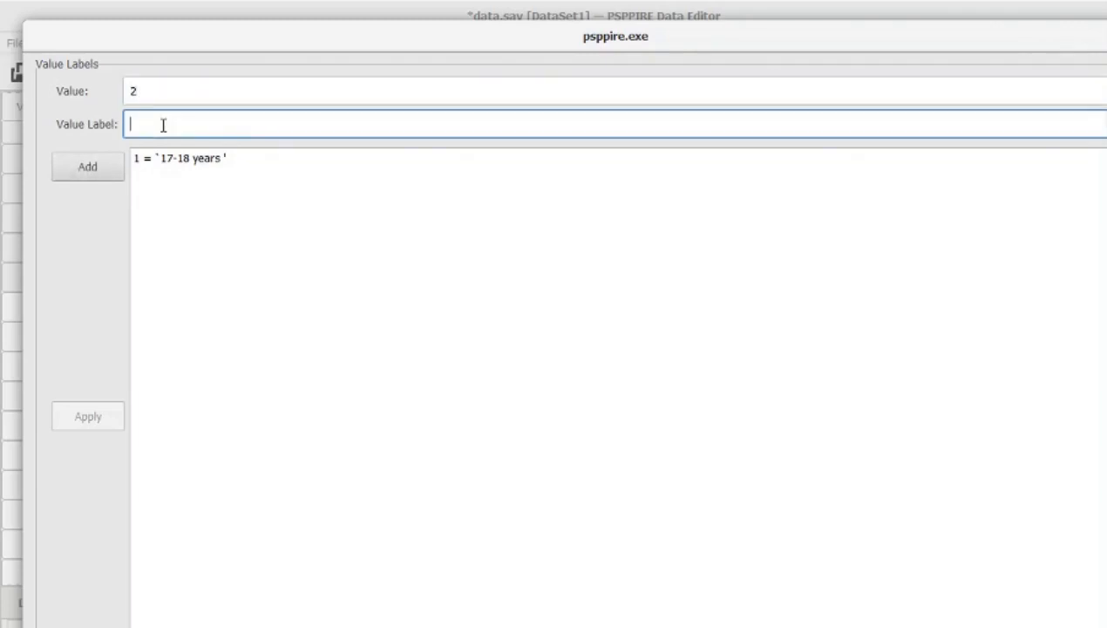
{"action": "type", "text": "19-21 years"}
{"action": "left_click", "coordinate": [109, 171]}
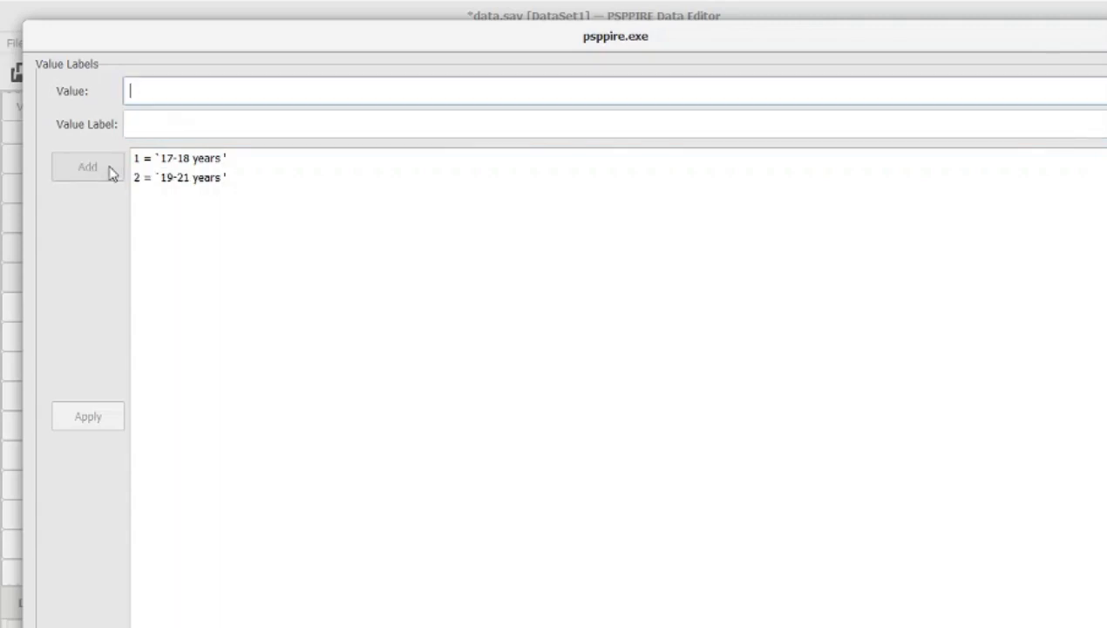
Step: Add the label "22 years and above" for value 3 and save the agegro value labels
{"action": "type", "text": "3"}
{"action": "left_click", "coordinate": [145, 123]}
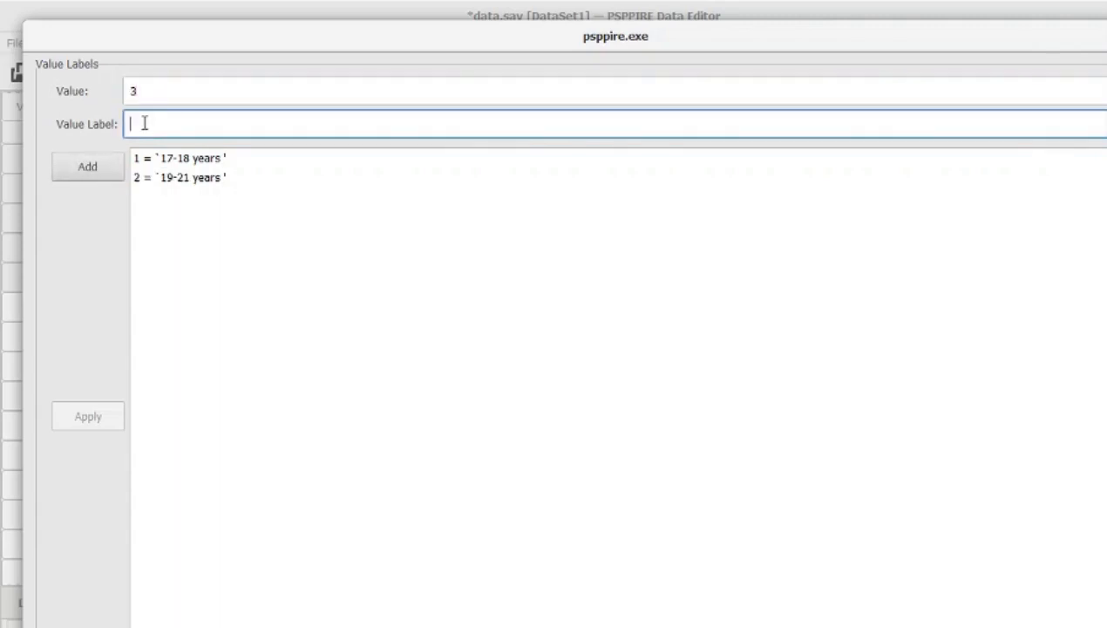
{"action": "type", "text": "22 years ab"}
{"action": "key", "text": "BackSpace"}
{"action": "type", "text": "nd above"}
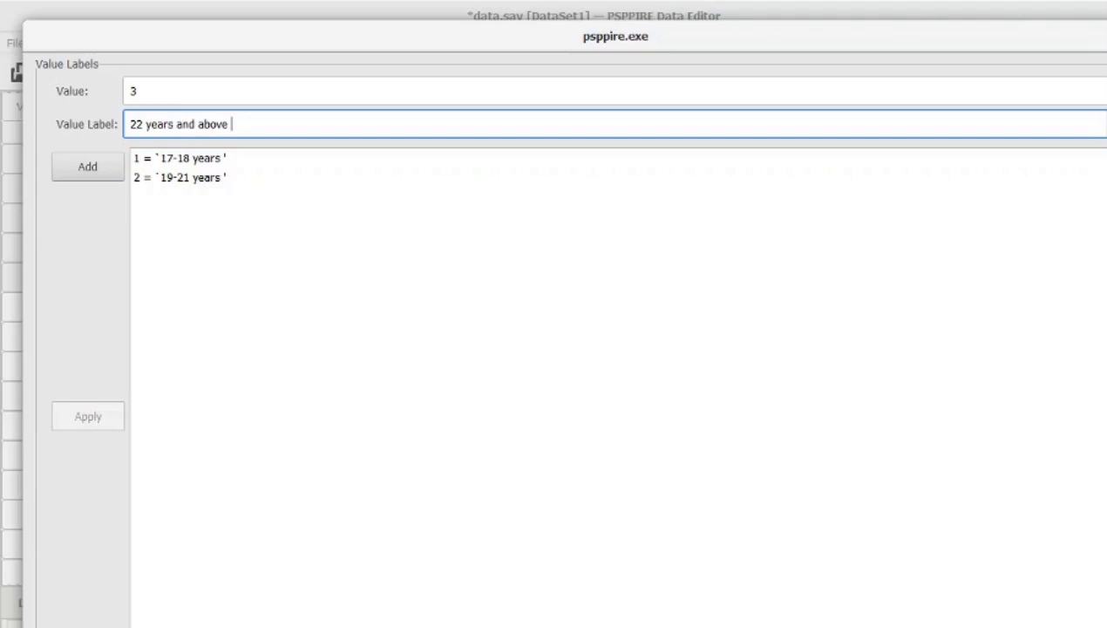
{"action": "left_click", "coordinate": [89, 168]}
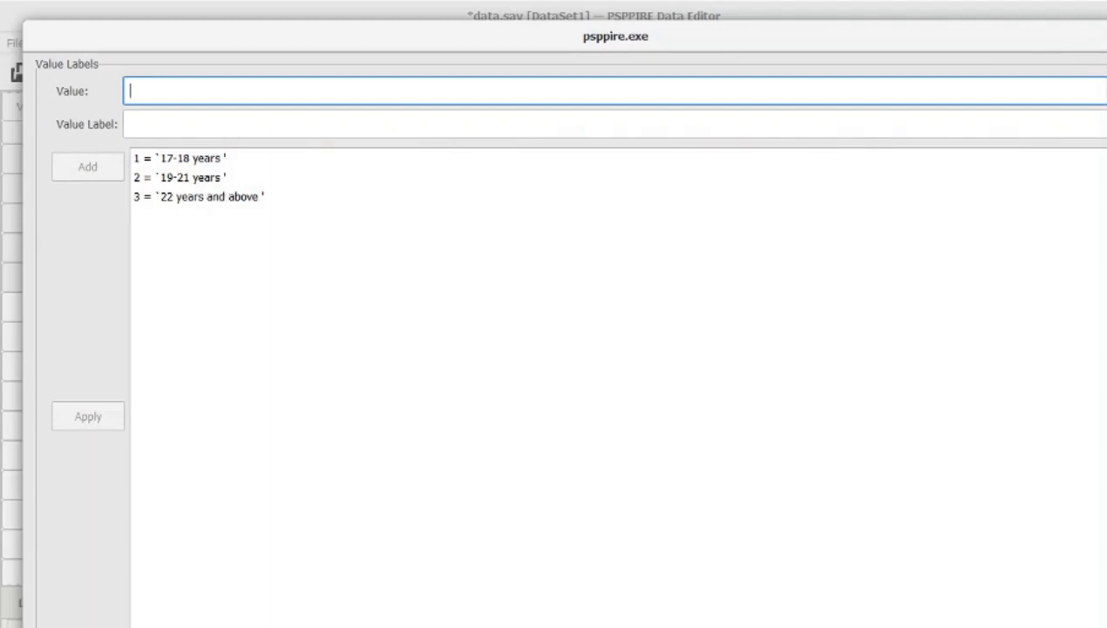
{"action": "left_click", "coordinate": [1106, 78]}
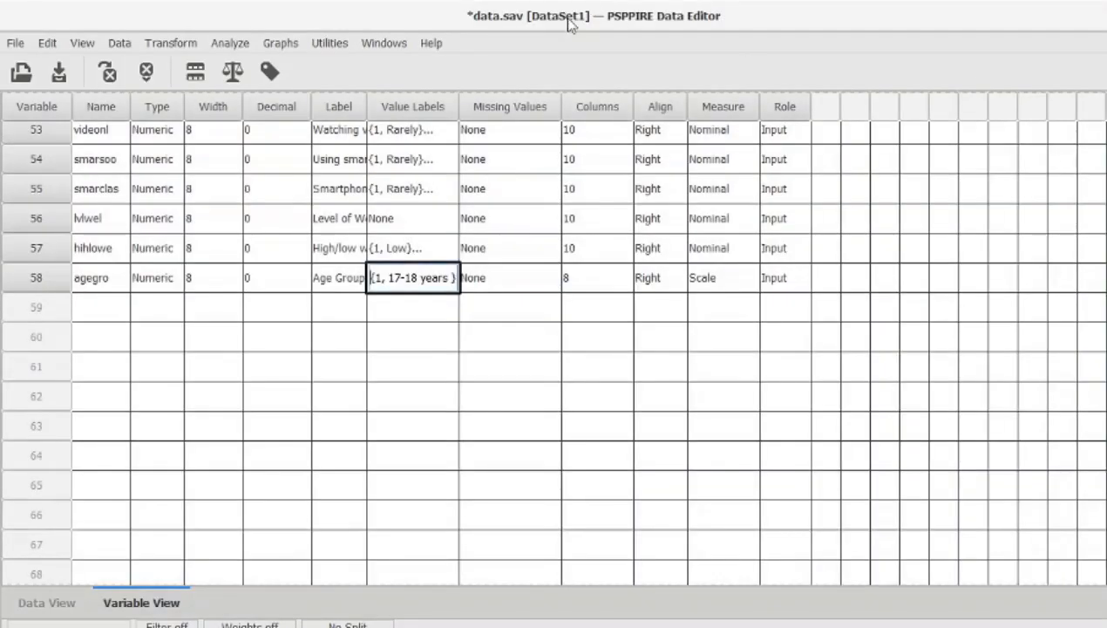
Step: Run Frequencies on Age Group only, after resetting the previous variable selection, and open the output to view the results
{"action": "left_click", "coordinate": [233, 48]}
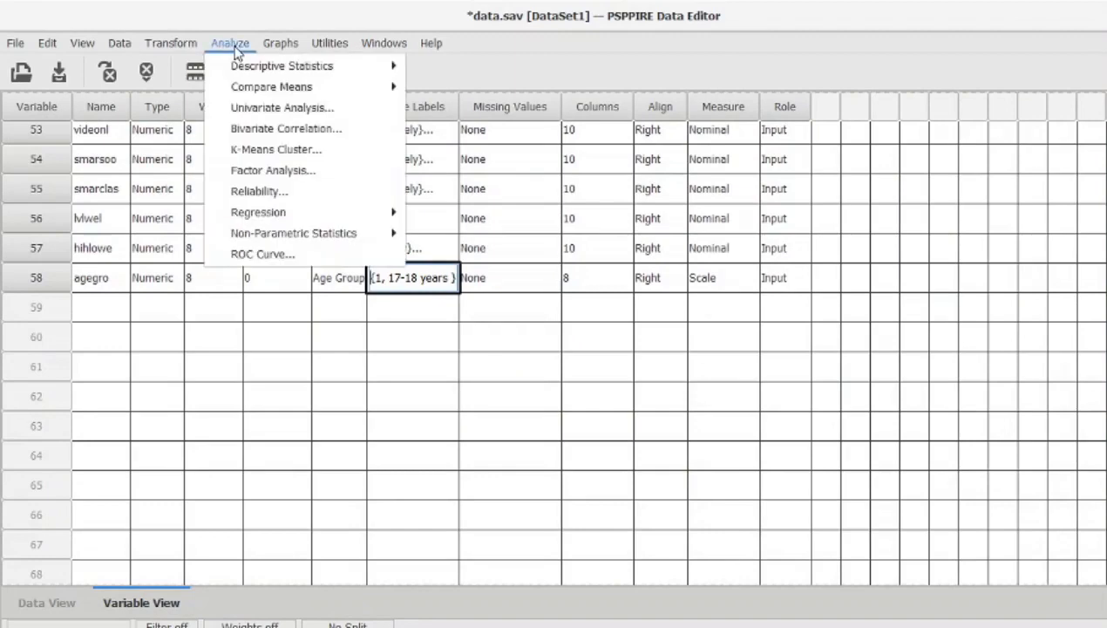
{"action": "mouse_move", "coordinate": [251, 68]}
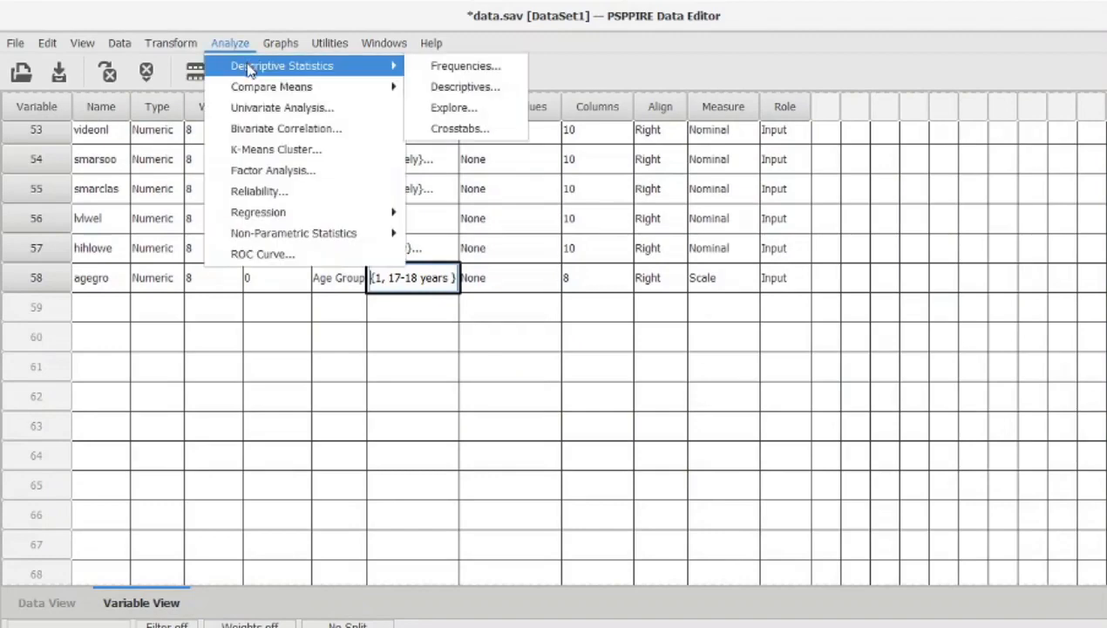
{"action": "left_click", "coordinate": [457, 67]}
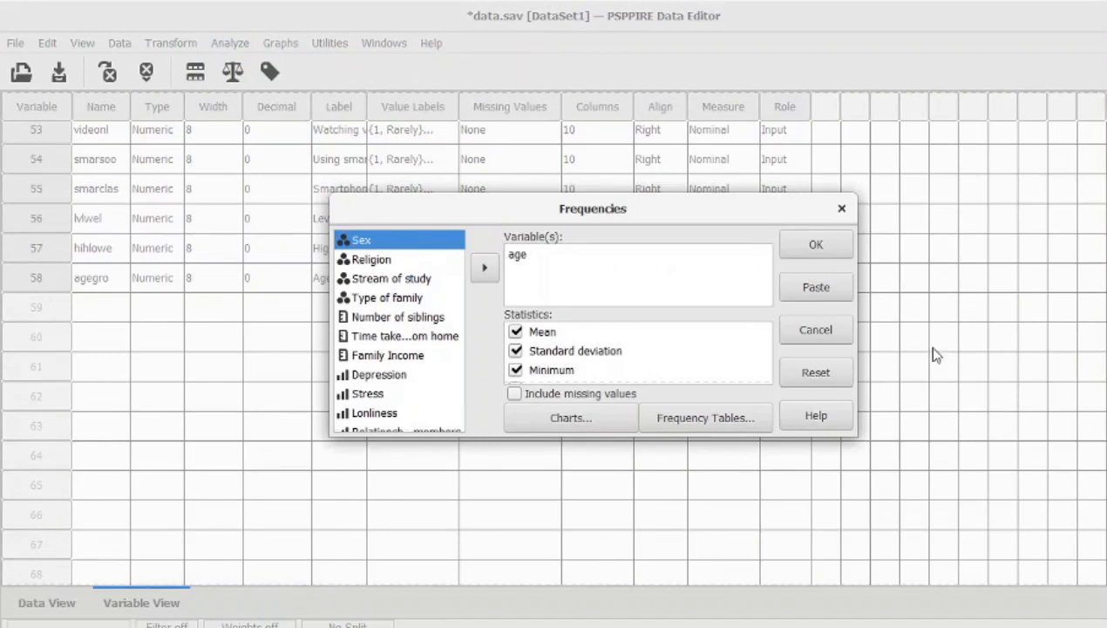
{"action": "left_click", "coordinate": [816, 372]}
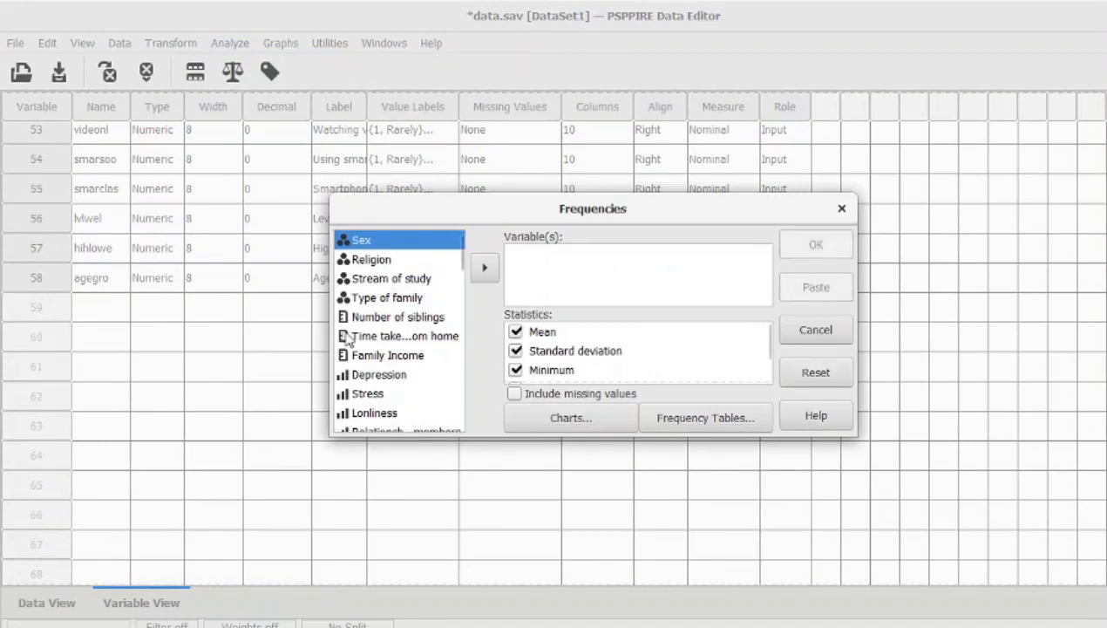
{"action": "scroll", "coordinate": [363, 344], "scroll_direction": "down", "scroll_amount": 5}
{"action": "scroll", "coordinate": [361, 345], "scroll_direction": "down", "scroll_amount": 4}
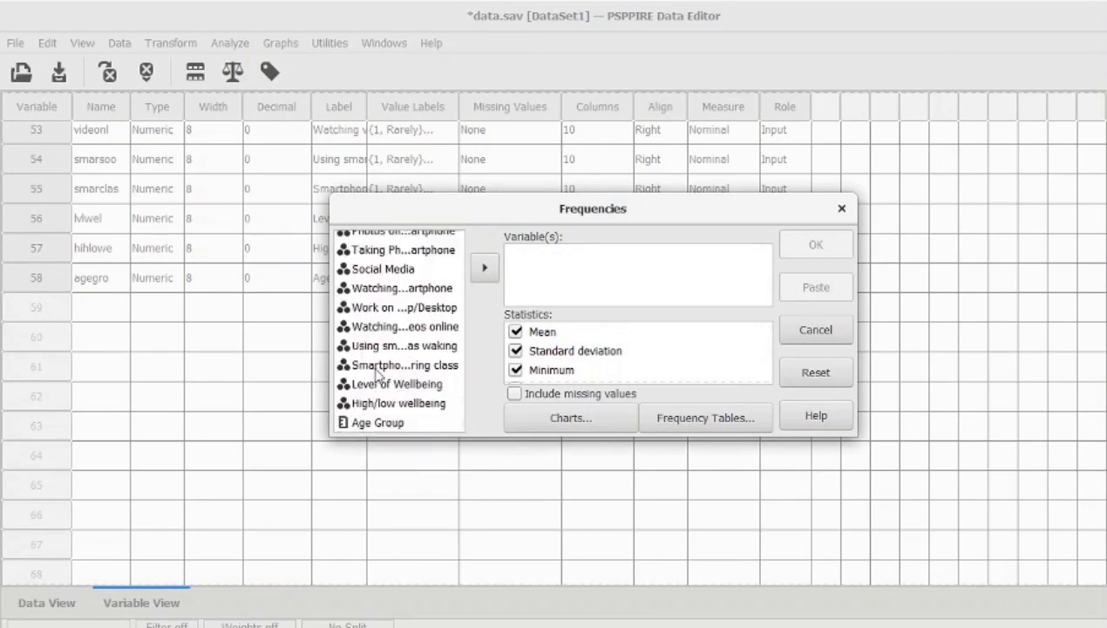
{"action": "left_click", "coordinate": [386, 425]}
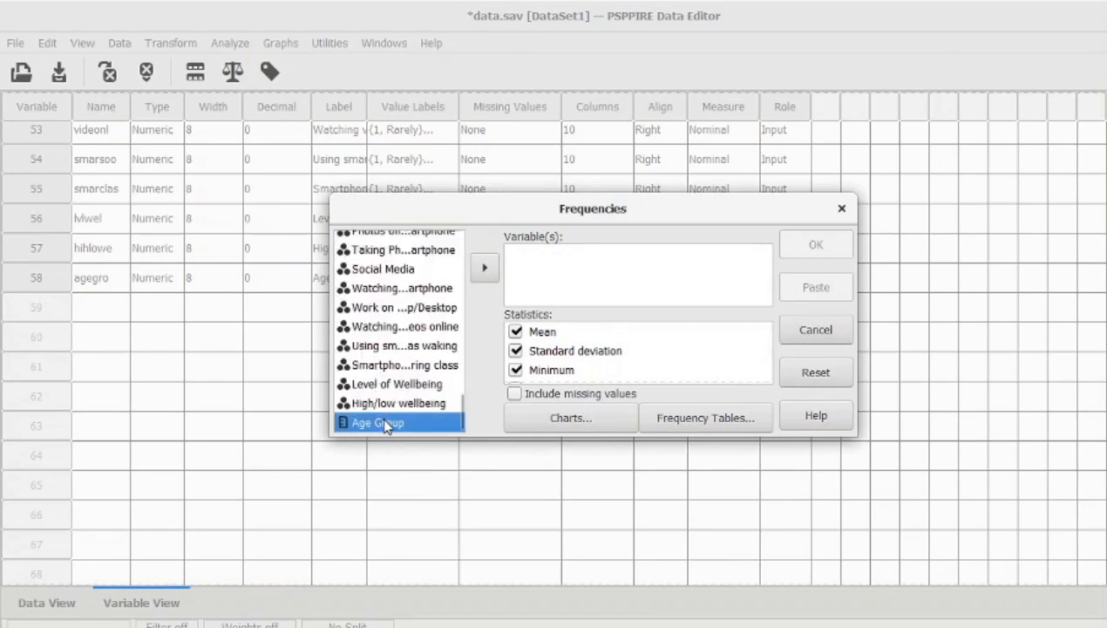
{"action": "left_click", "coordinate": [484, 267]}
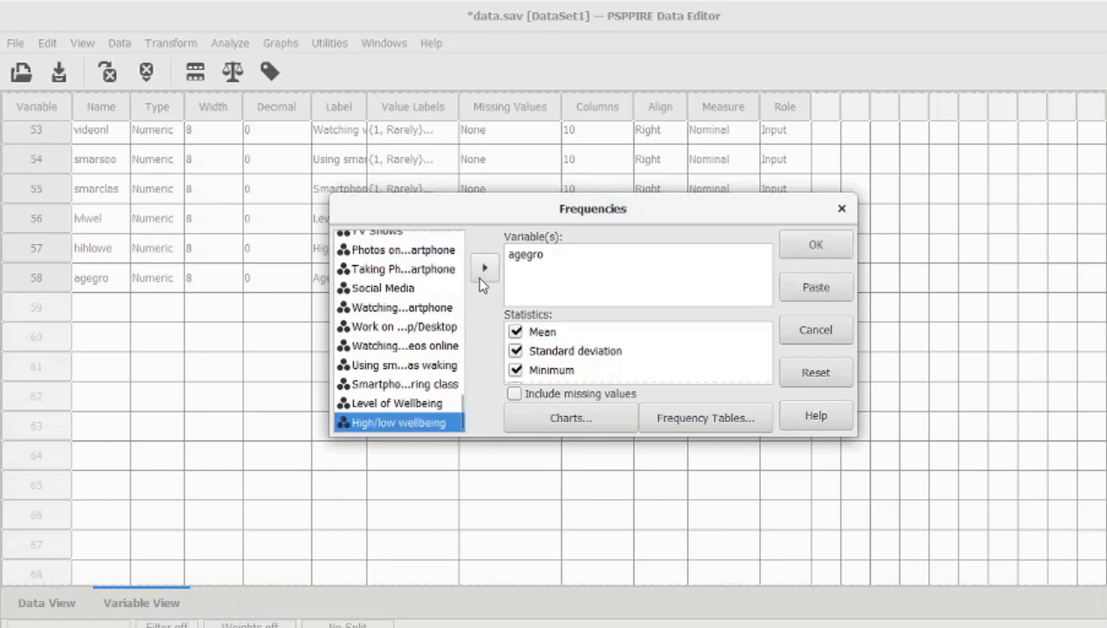
{"action": "left_click", "coordinate": [813, 246]}
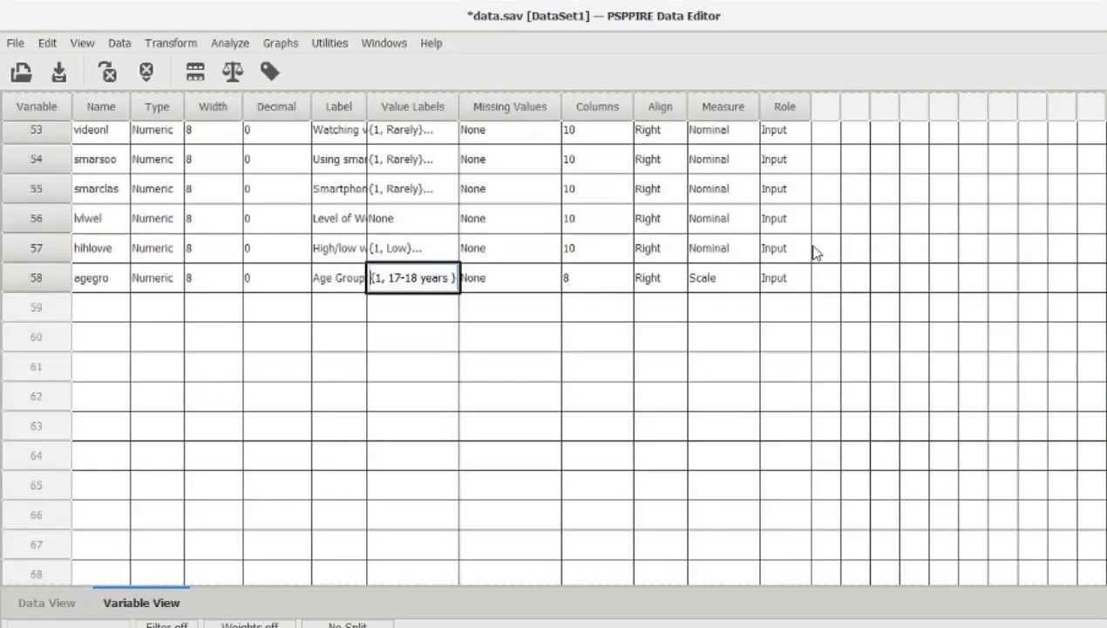
{"action": "left_click", "coordinate": [811, 567]}
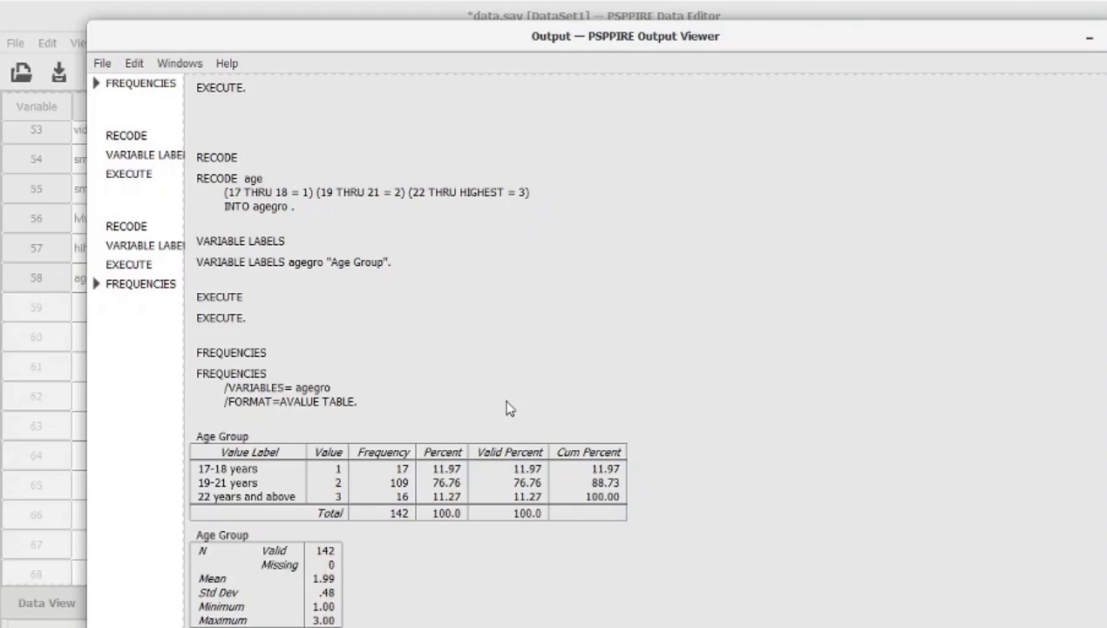
Step: Switch to the age document in Word and review the table insertion options, Table 1 and its written interpretation
{"action": "key", "text": "alt+Tab"}
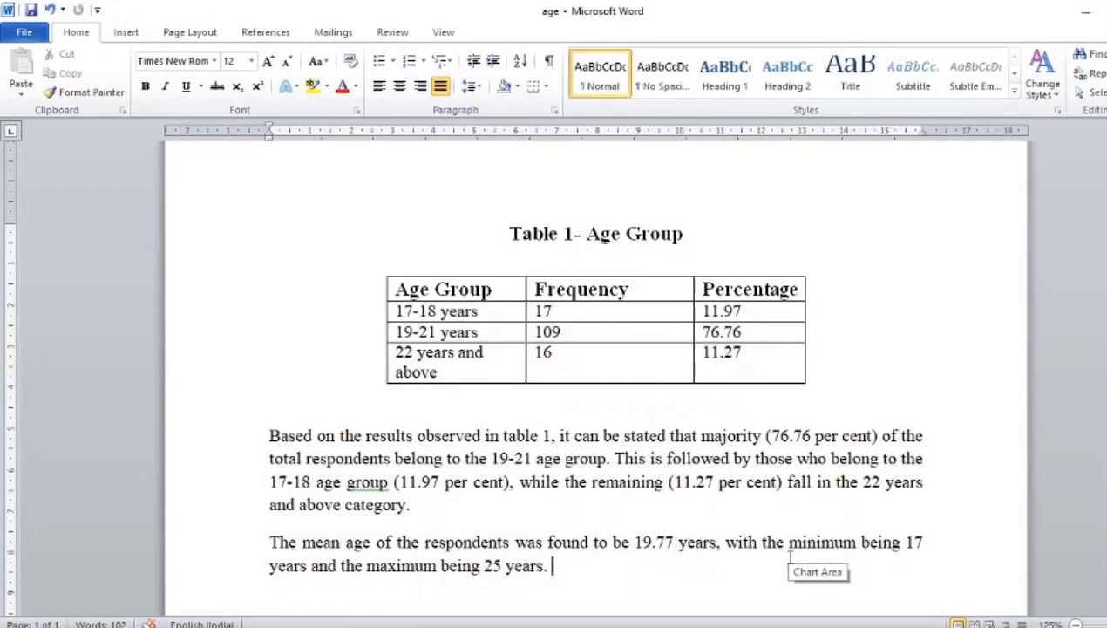
{"action": "left_click", "coordinate": [129, 33]}
{"action": "left_click", "coordinate": [139, 86]}
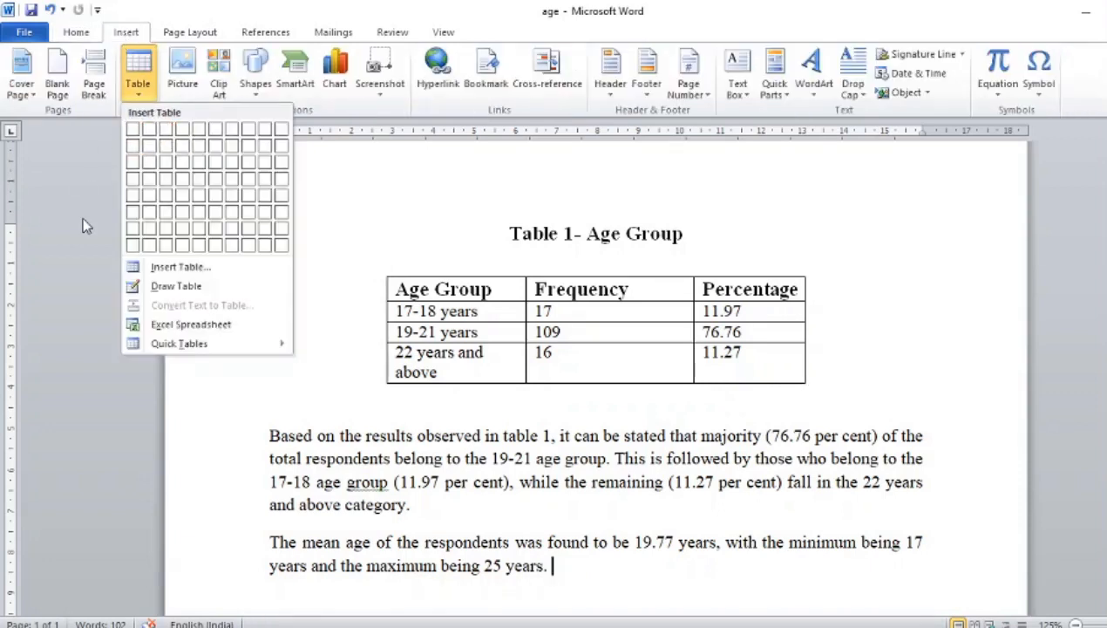
{"action": "left_click", "coordinate": [196, 263]}
{"action": "scroll", "coordinate": [544, 371], "scroll_direction": "down", "scroll_amount": 1}
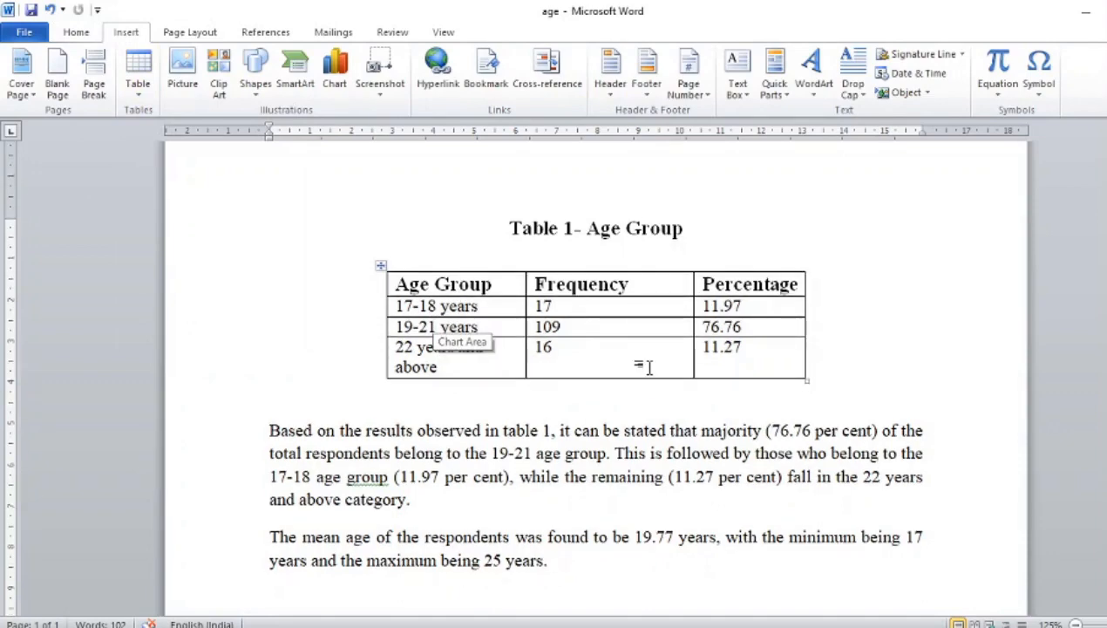
{"action": "scroll", "coordinate": [671, 398], "scroll_direction": "down", "scroll_amount": 2}
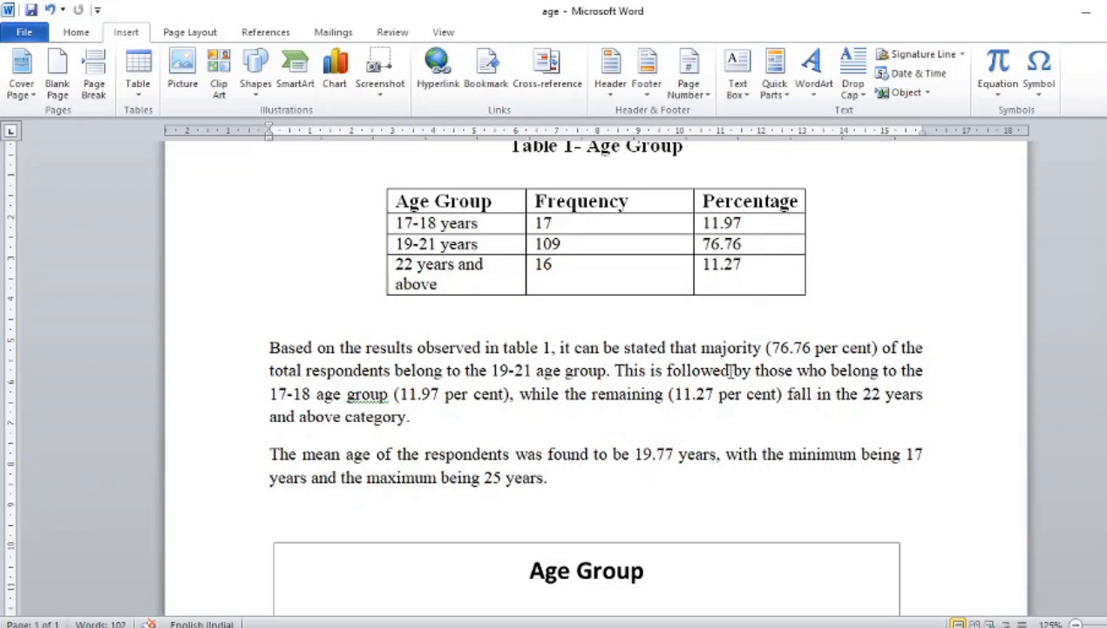
{"action": "scroll", "coordinate": [730, 371], "scroll_direction": "down", "scroll_amount": 3}
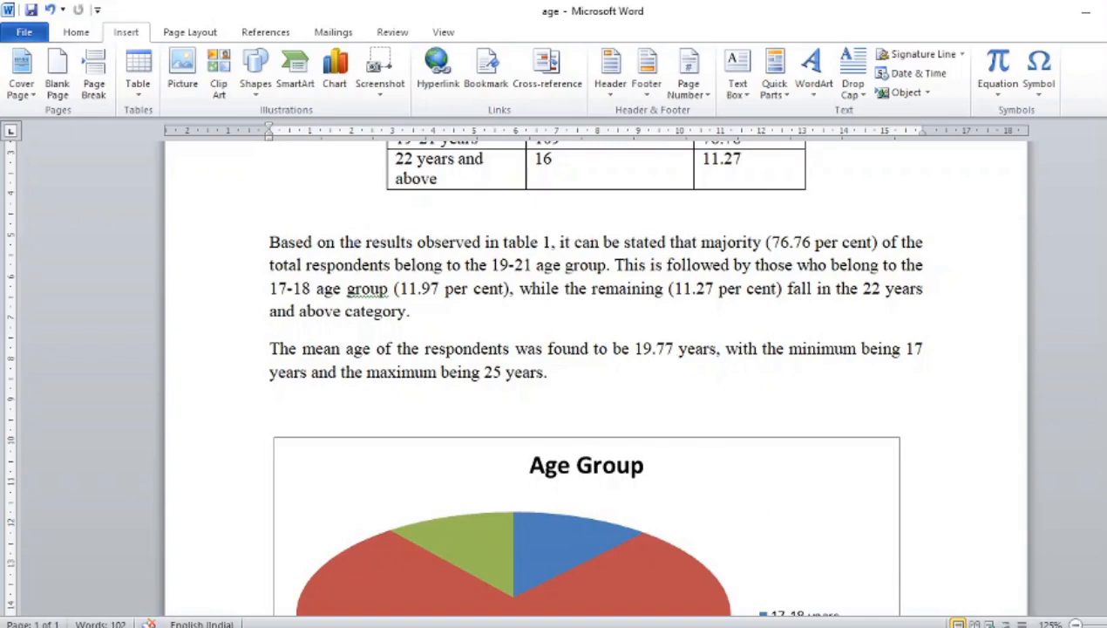
Step: Check the mean, minimum and maximum of age in the PSPPIRE output, and return to the Word document
{"action": "mouse_move", "coordinate": [742, 626]}
{"action": "left_click", "coordinate": [802, 596]}
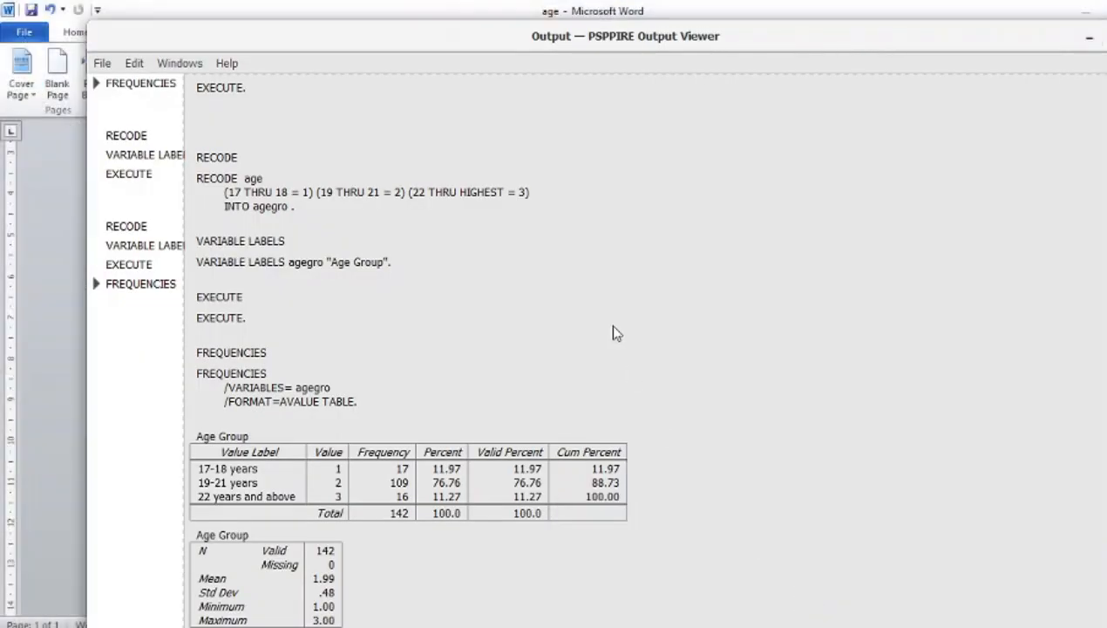
{"action": "scroll", "coordinate": [613, 326], "scroll_direction": "up", "scroll_amount": 4}
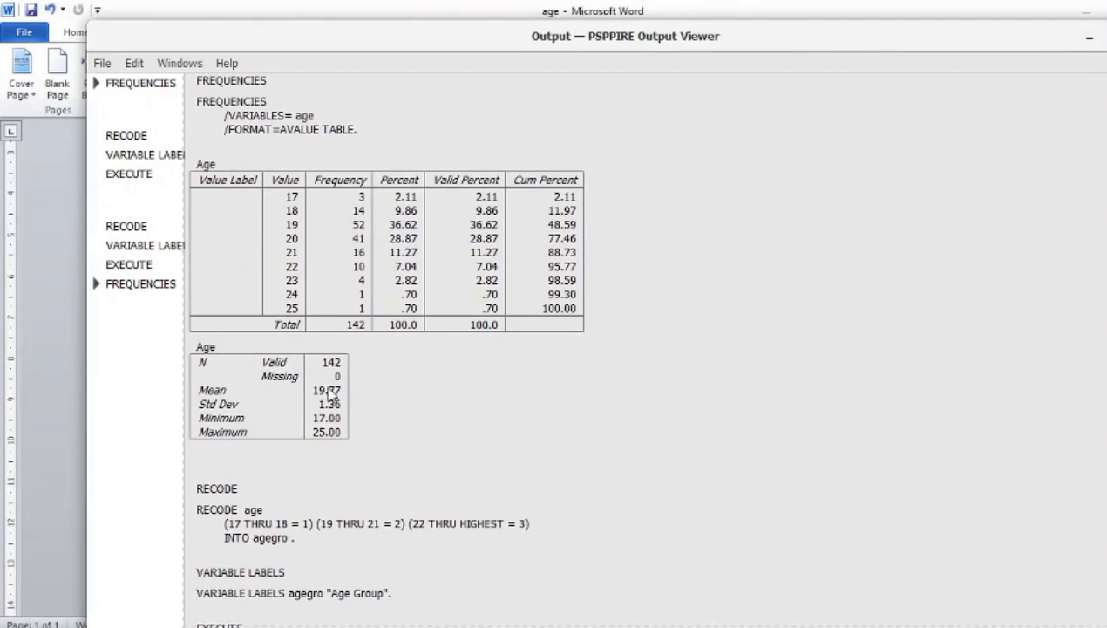
{"action": "left_click", "coordinate": [1085, 36]}
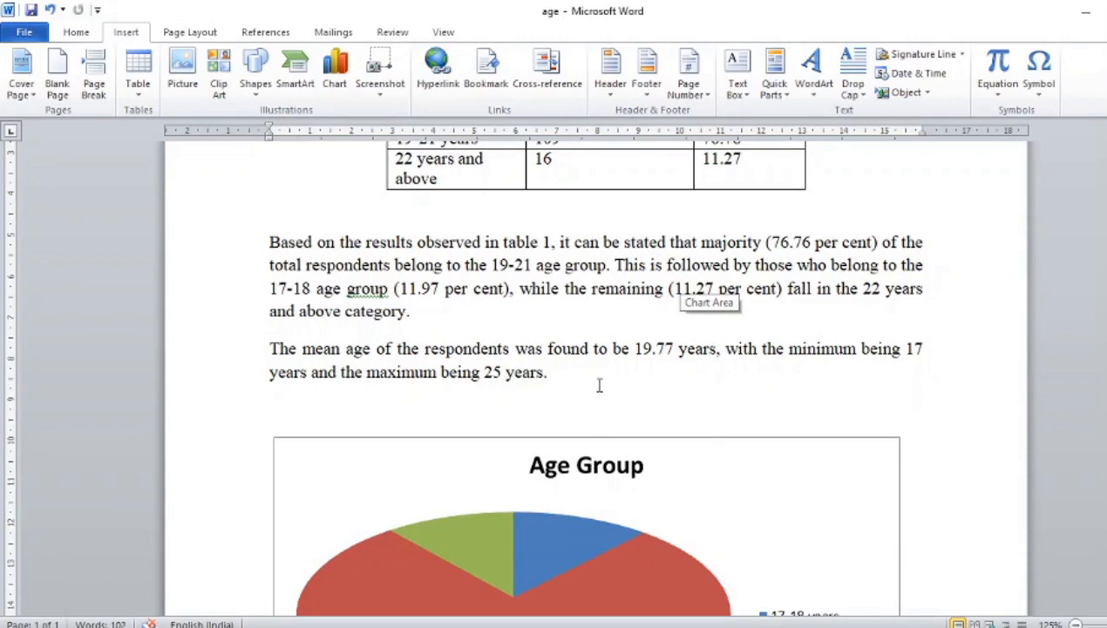
{"action": "mouse_move", "coordinate": [741, 622]}
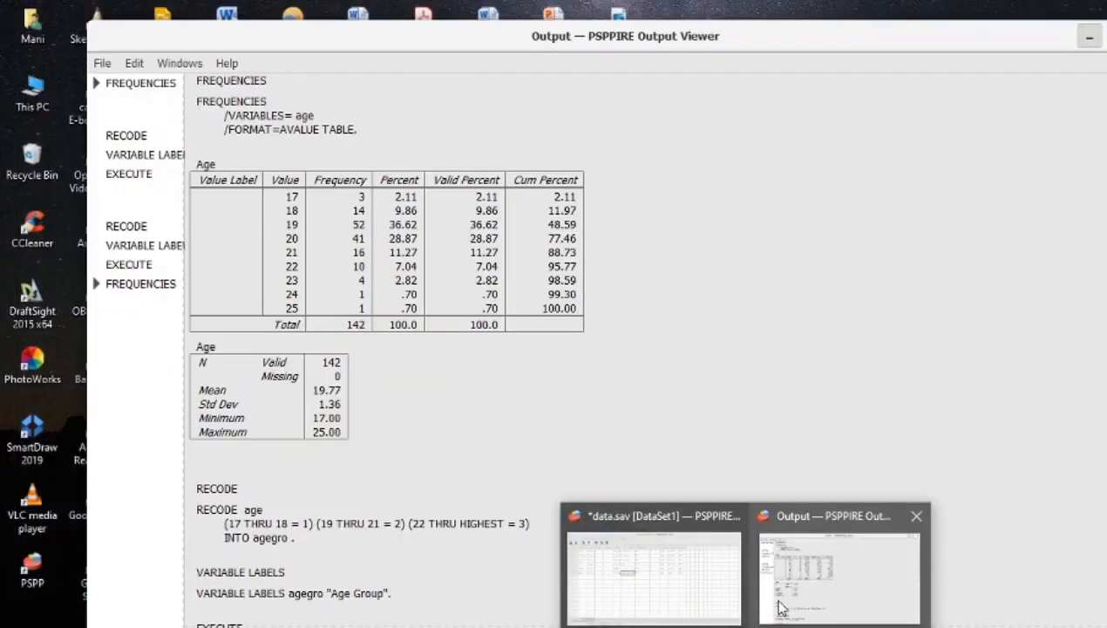
{"action": "left_click", "coordinate": [781, 608]}
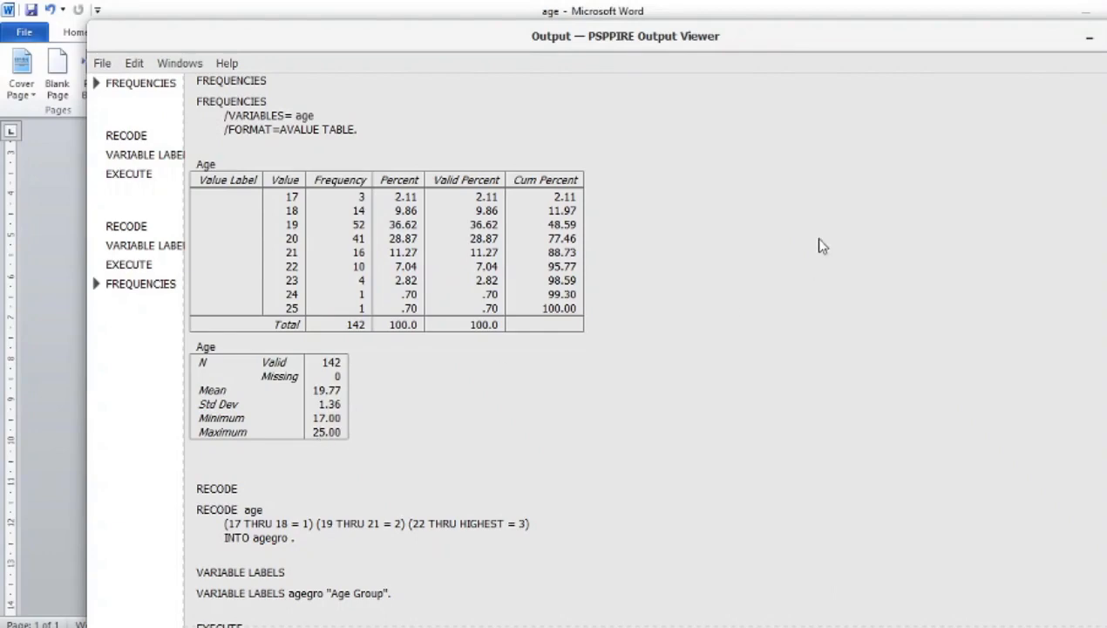
{"action": "left_click", "coordinate": [1087, 37]}
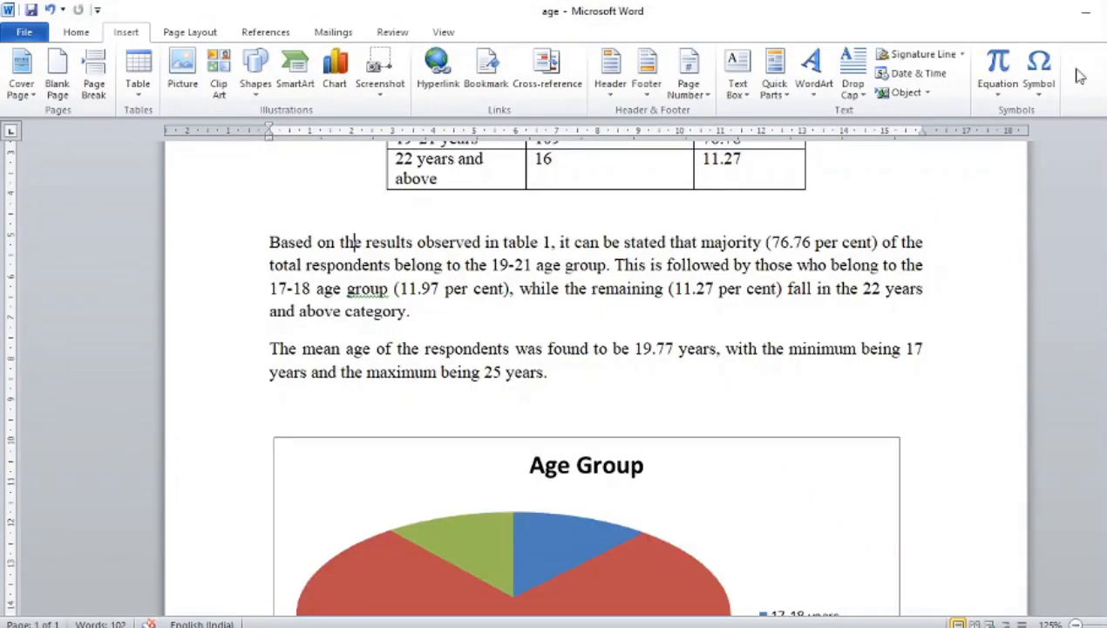
Step: Examine the Age Group pie chart and its legend below the interpretation text
{"action": "scroll", "coordinate": [795, 365], "scroll_direction": "up", "scroll_amount": 3}
{"action": "scroll", "coordinate": [795, 365], "scroll_direction": "down", "scroll_amount": 6}
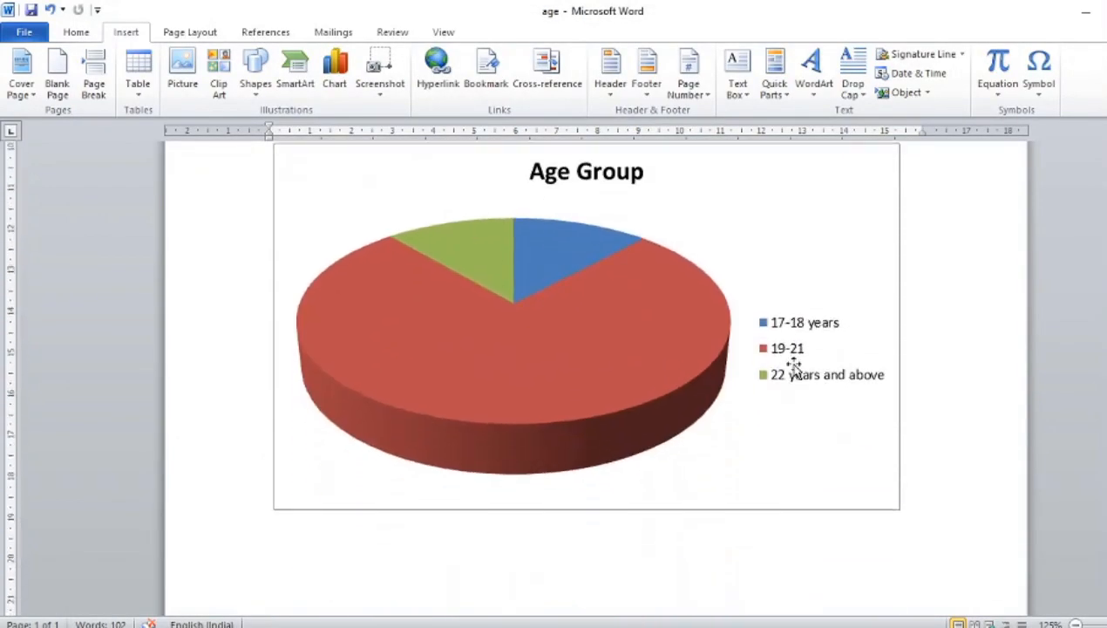
{"action": "scroll", "coordinate": [795, 365], "scroll_direction": "up", "scroll_amount": 1}
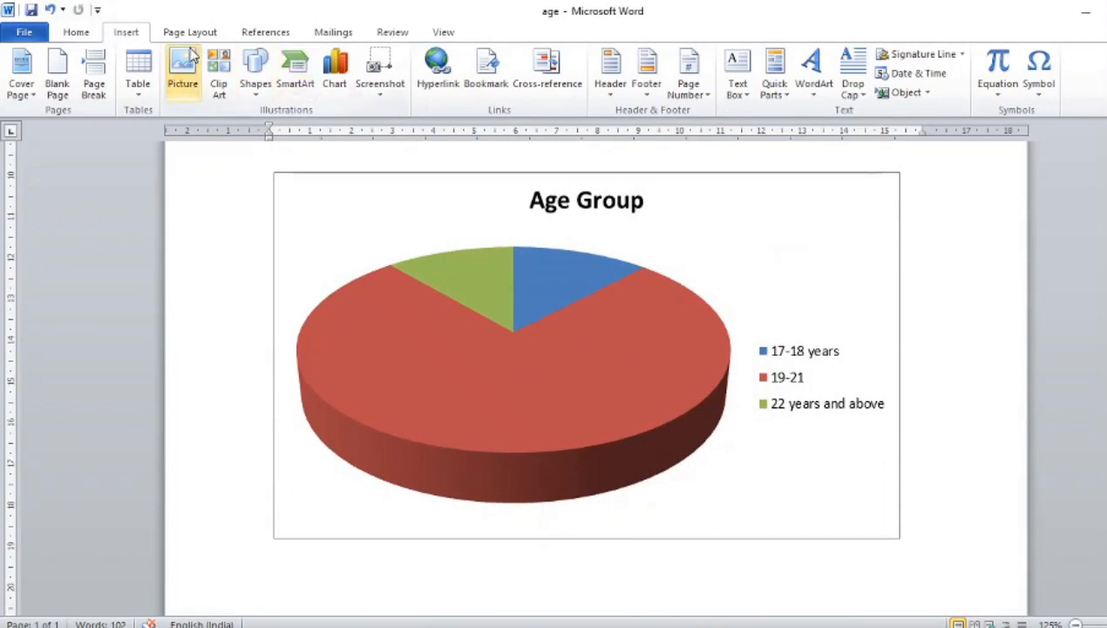
{"action": "left_click", "coordinate": [529, 332]}
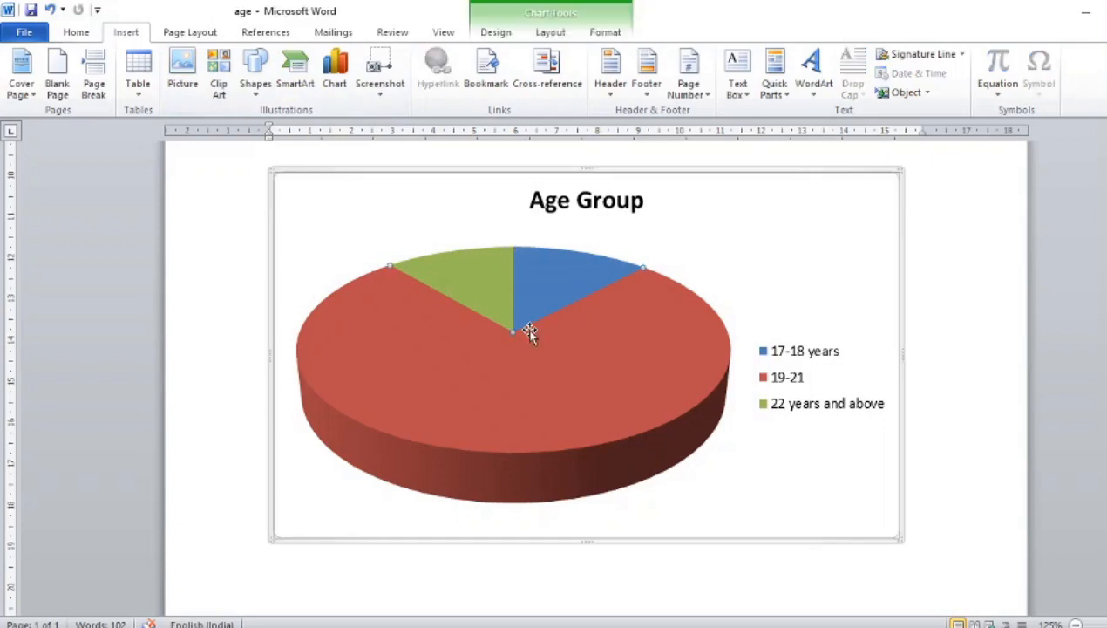
Step: Insert a 3-D pie chart in place of the selected Age Group chart and close its data sheet
{"action": "left_click", "coordinate": [213, 222]}
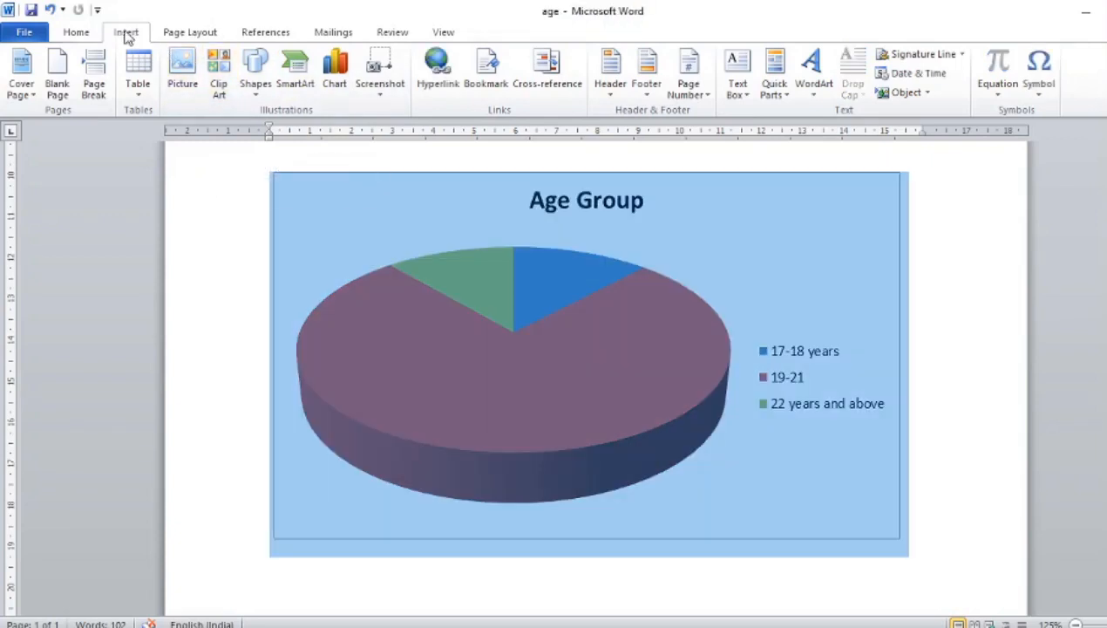
{"action": "left_click", "coordinate": [334, 70]}
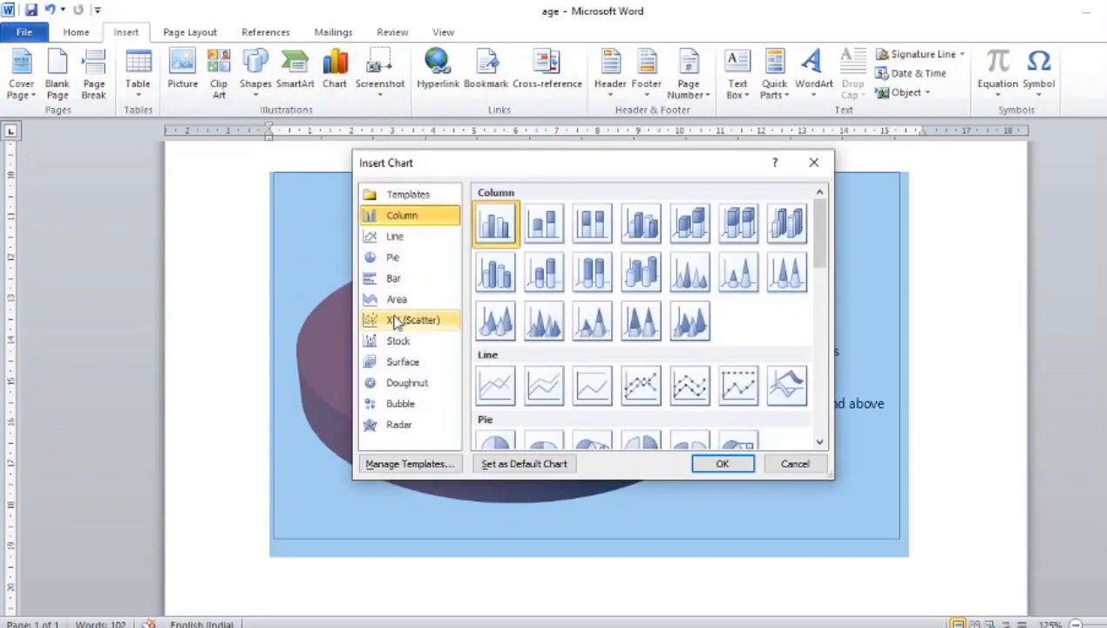
{"action": "left_click", "coordinate": [394, 260]}
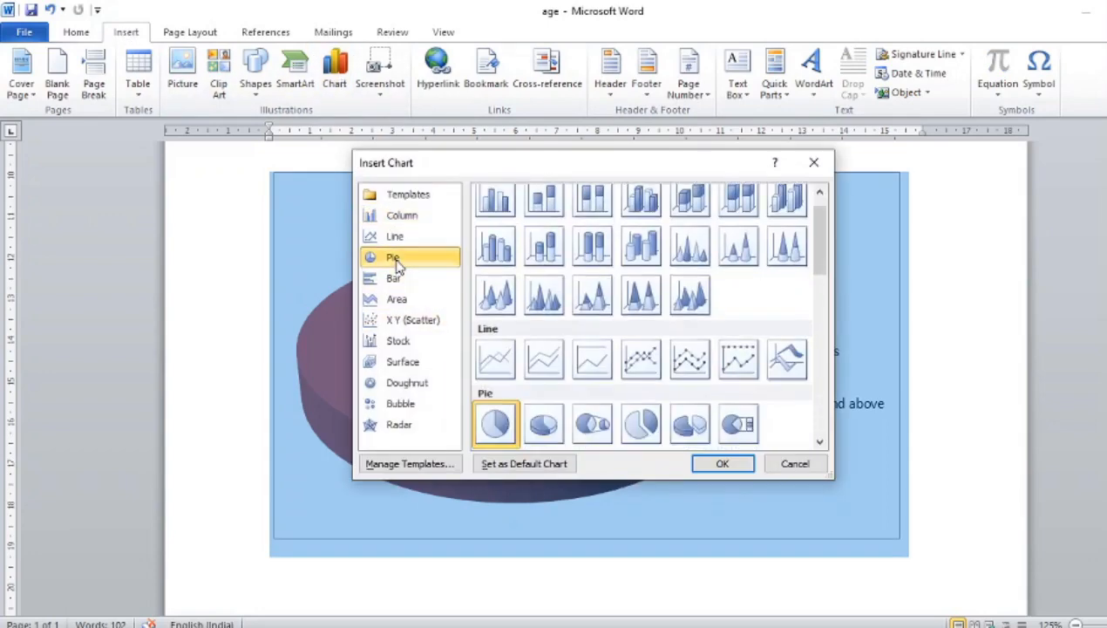
{"action": "left_click", "coordinate": [561, 421]}
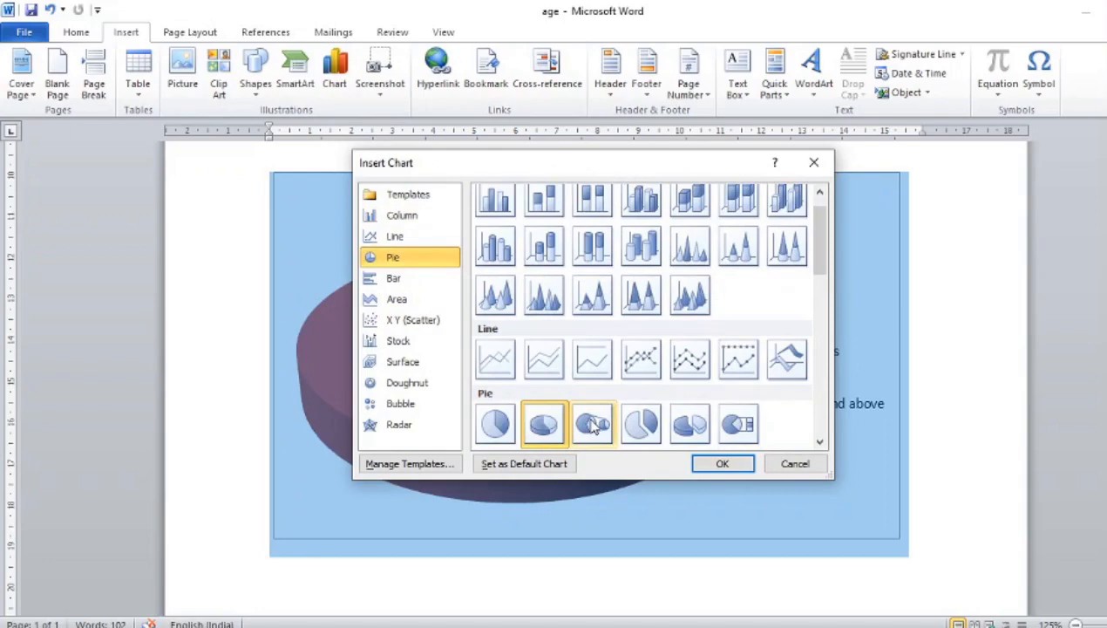
{"action": "left_click", "coordinate": [706, 464]}
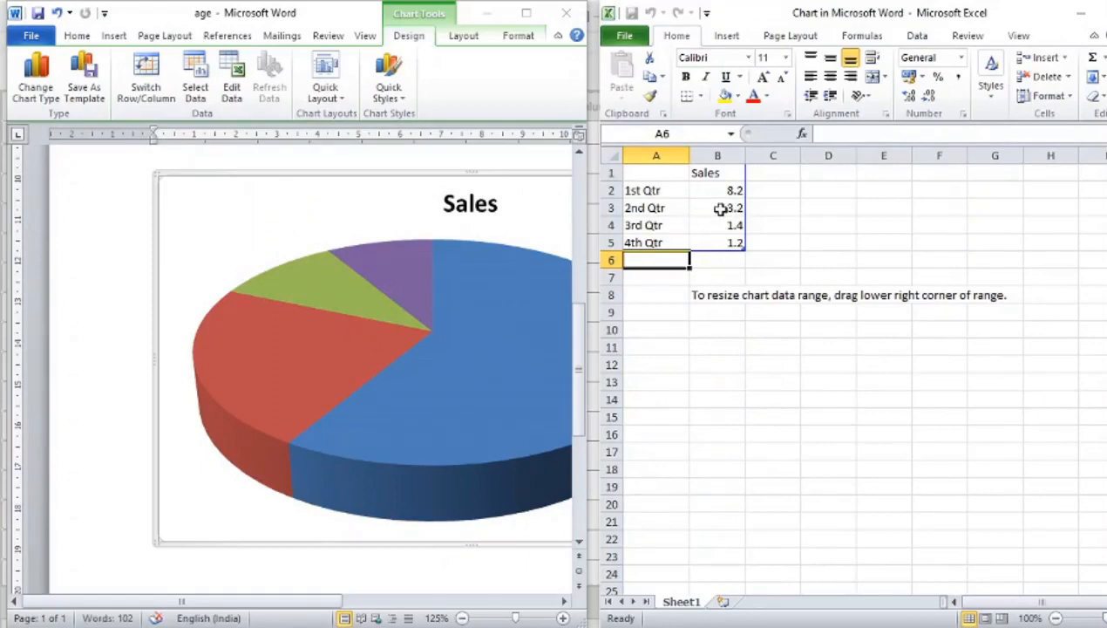
{"action": "left_click", "coordinate": [1105, 12]}
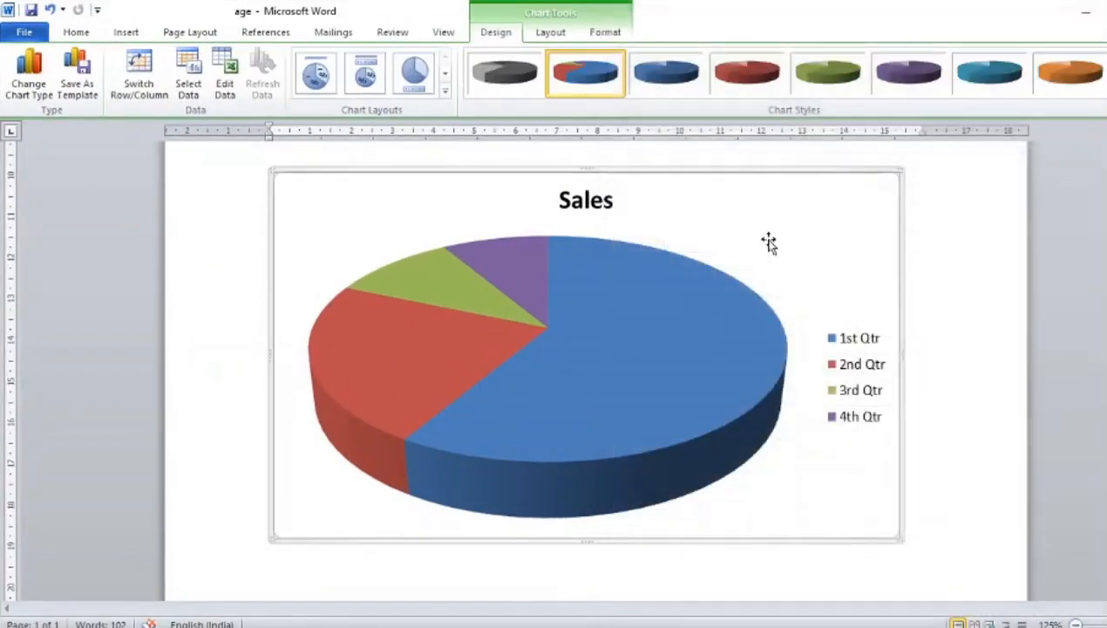
Step: Delete the Sales series from the new pie chart, and undo the changes to restore the Age Group chart
{"action": "right_click", "coordinate": [708, 276]}
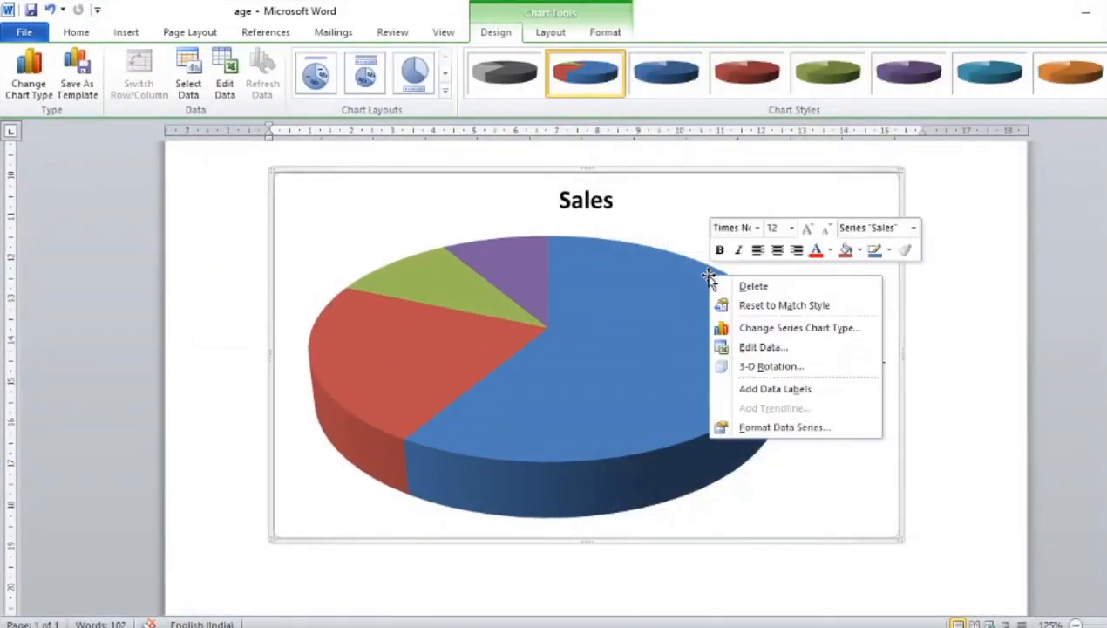
{"action": "left_click", "coordinate": [752, 286]}
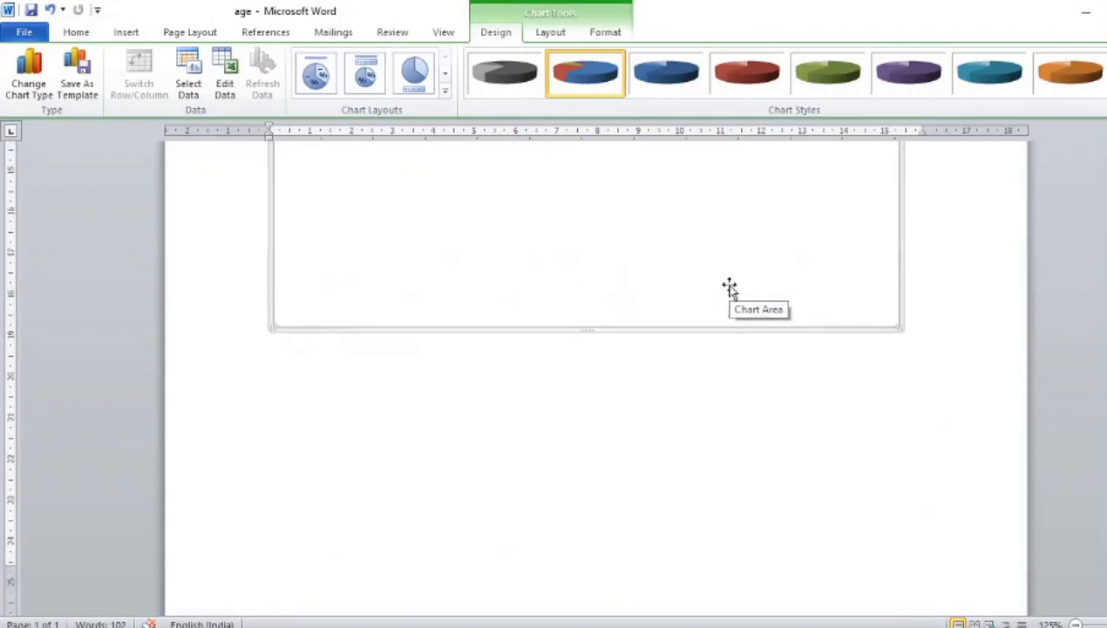
{"action": "scroll", "coordinate": [523, 261], "scroll_direction": "up", "scroll_amount": 3}
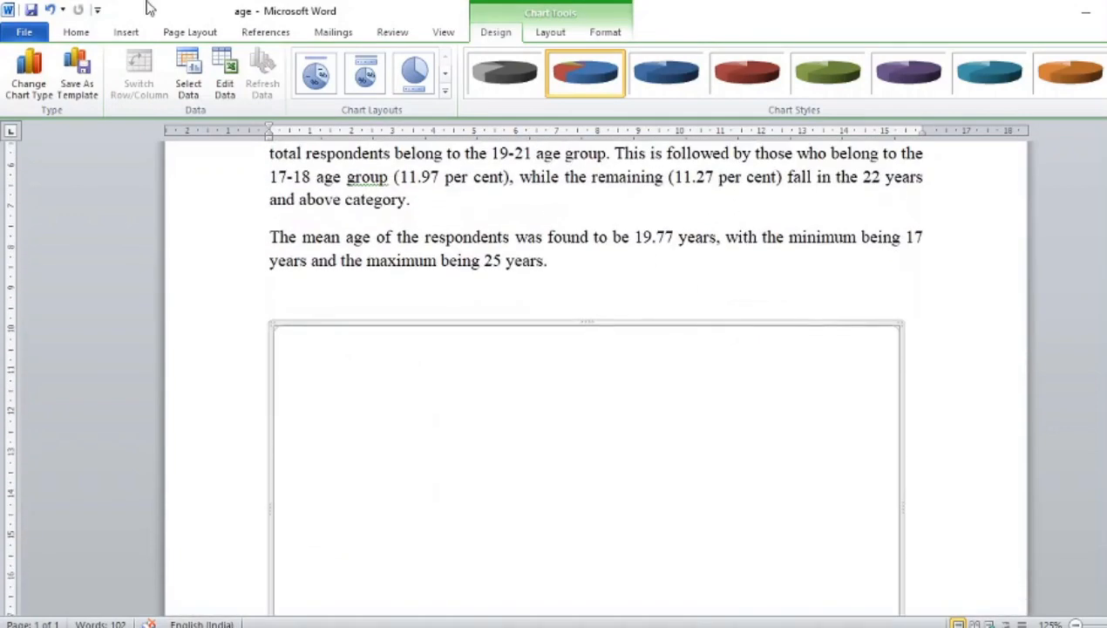
{"action": "left_click", "coordinate": [50, 10]}
{"action": "left_click", "coordinate": [52, 9]}
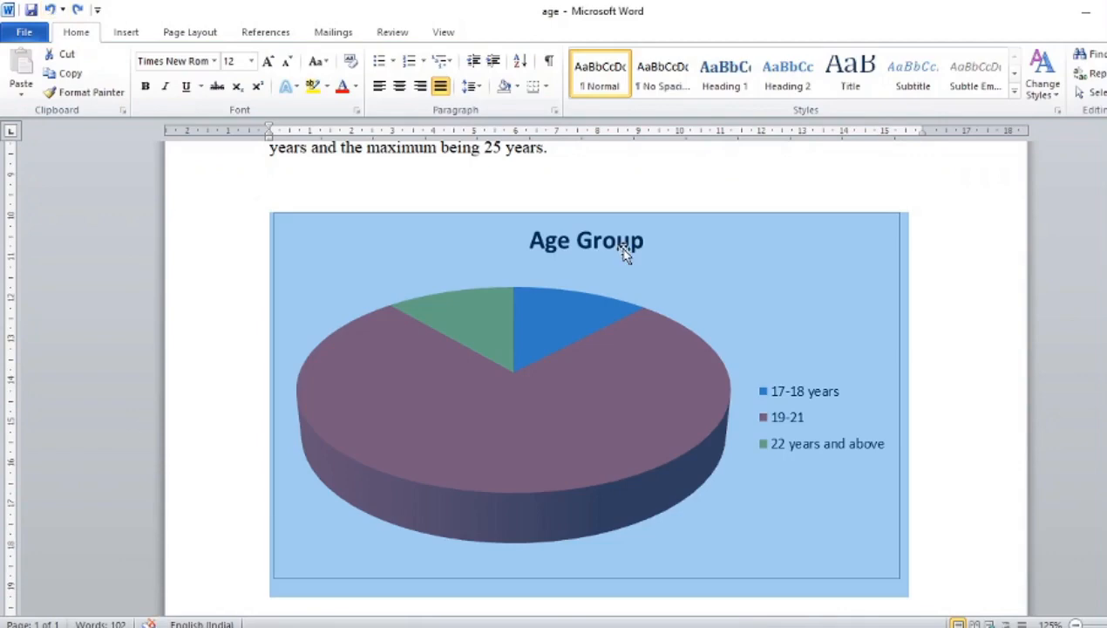
Step: Deselect the Age Group chart, review Table 1 and its interpretation, and place the cursor on the blank line above the chart
{"action": "left_click", "coordinate": [624, 250]}
{"action": "left_click", "coordinate": [961, 334]}
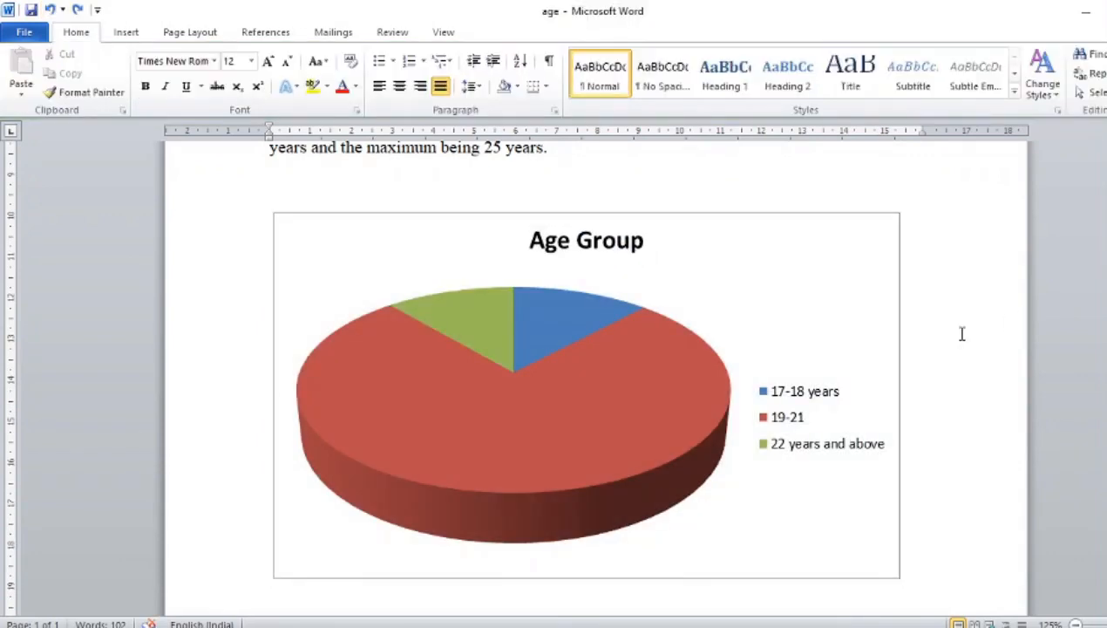
{"action": "scroll", "coordinate": [961, 334], "scroll_direction": "up", "scroll_amount": 10}
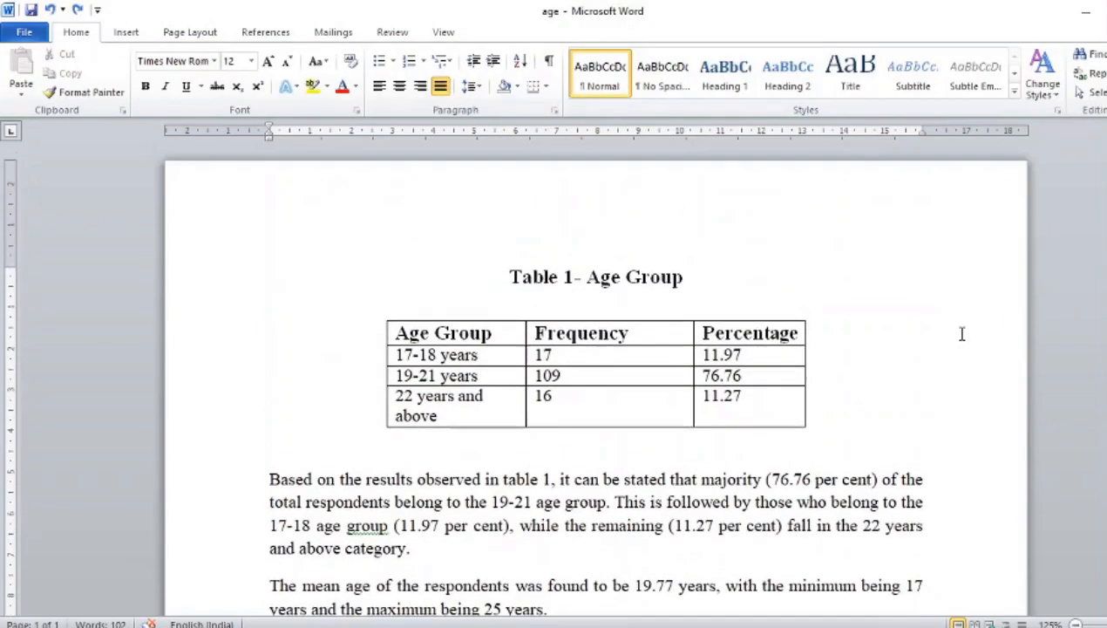
{"action": "scroll", "coordinate": [961, 334], "scroll_direction": "down", "scroll_amount": 4}
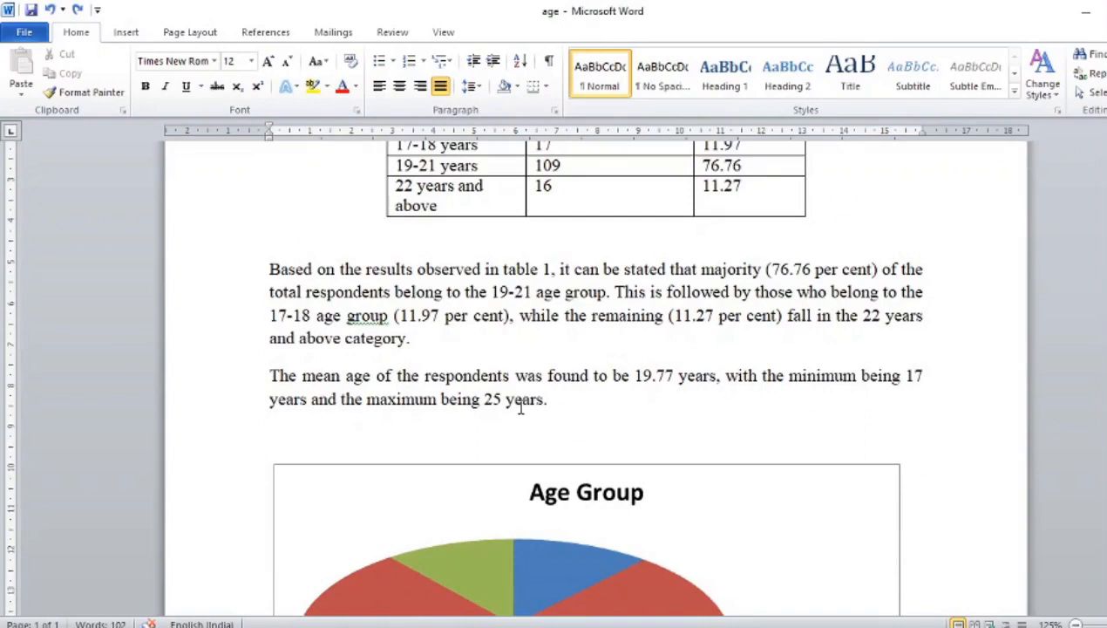
{"action": "left_click", "coordinate": [374, 438]}
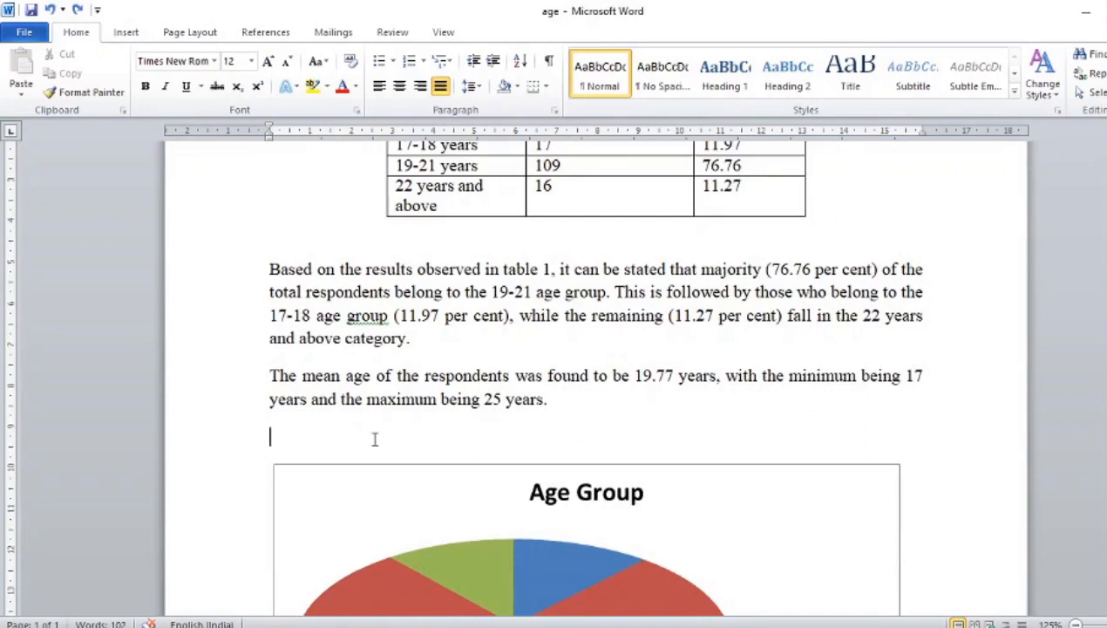